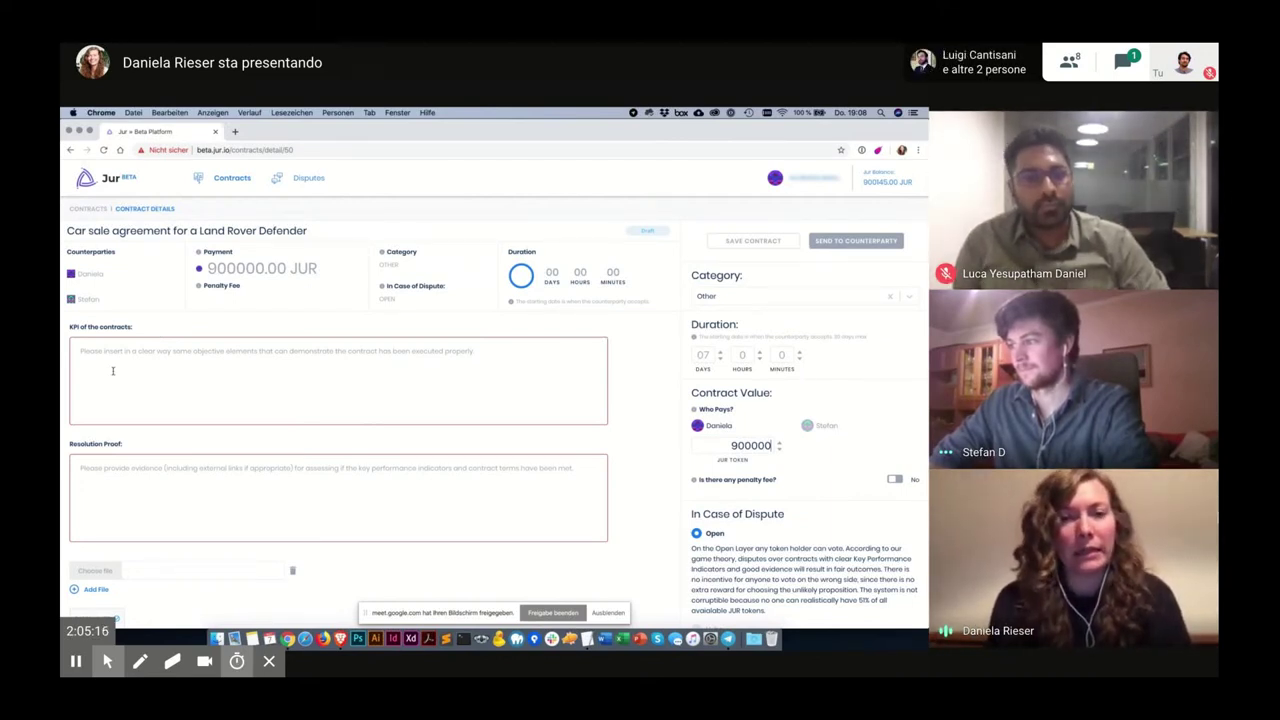
Step: Start the contract's KPI text with a sentence that the seller, by first name, will hand over the following documents to the buyer
left_click(173, 370)
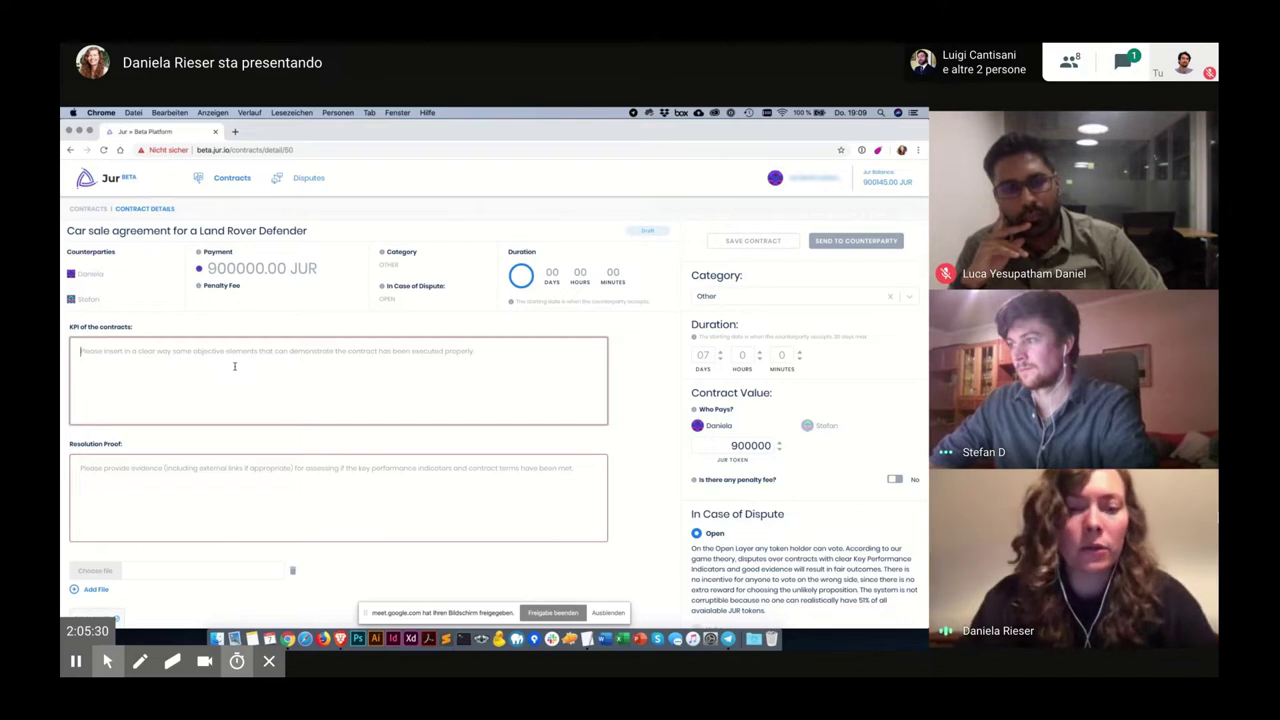
type("Stefan")
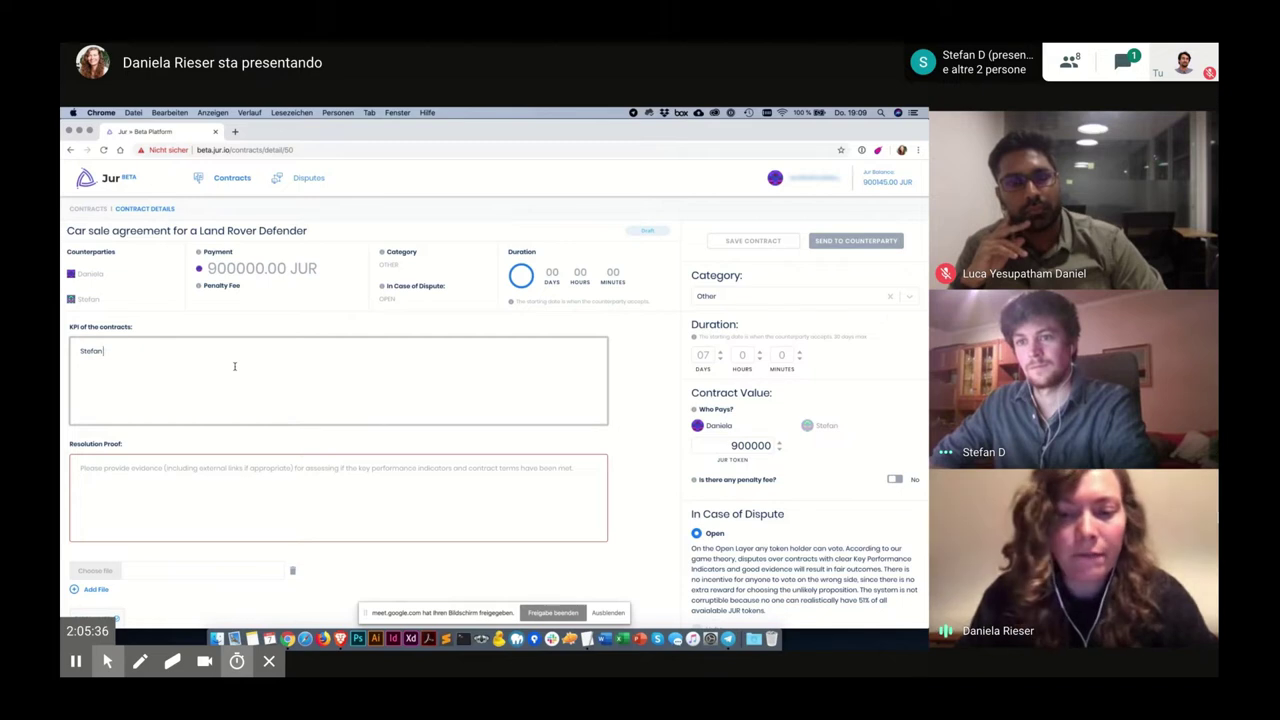
type(" will hand")
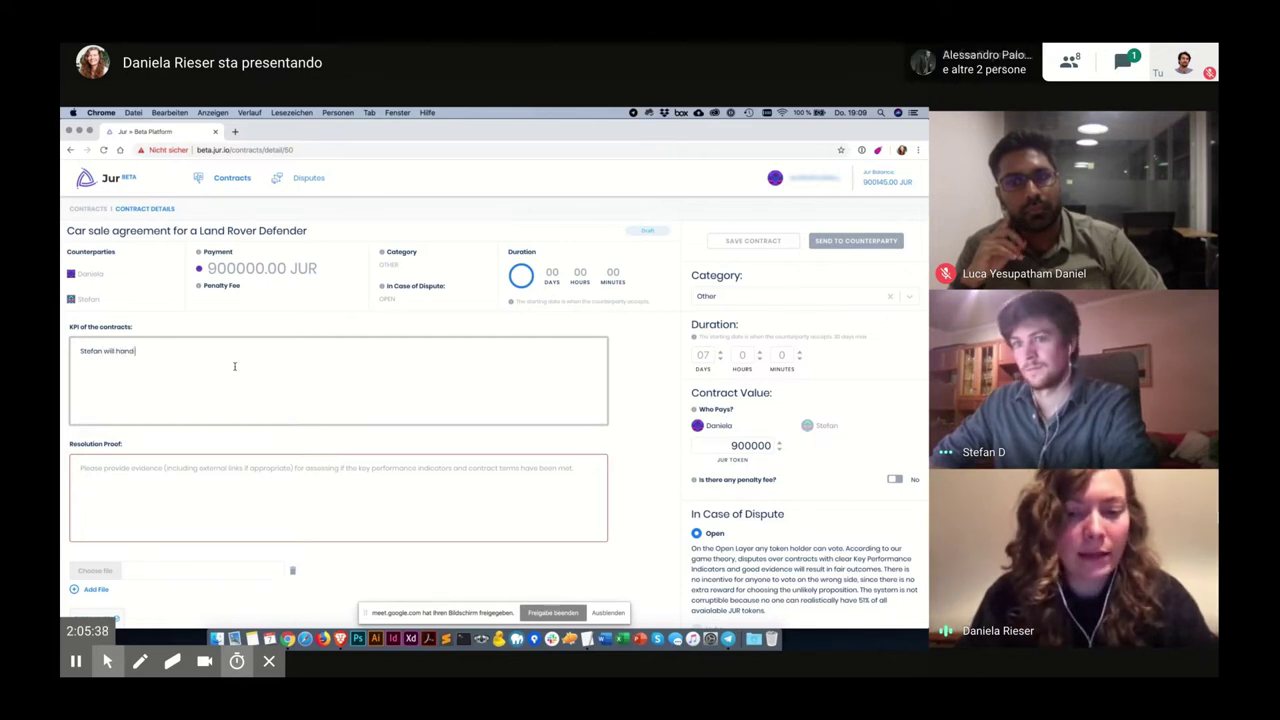
type(" over the following documents")
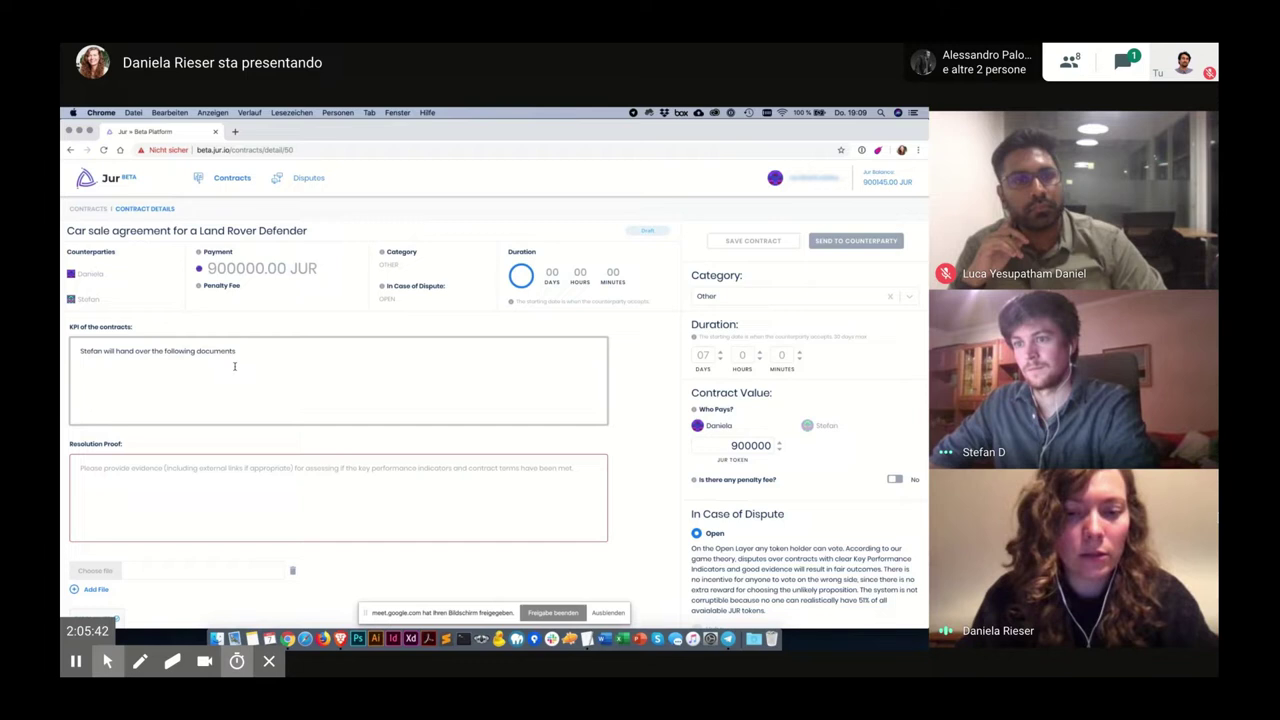
type(" to Daniela")
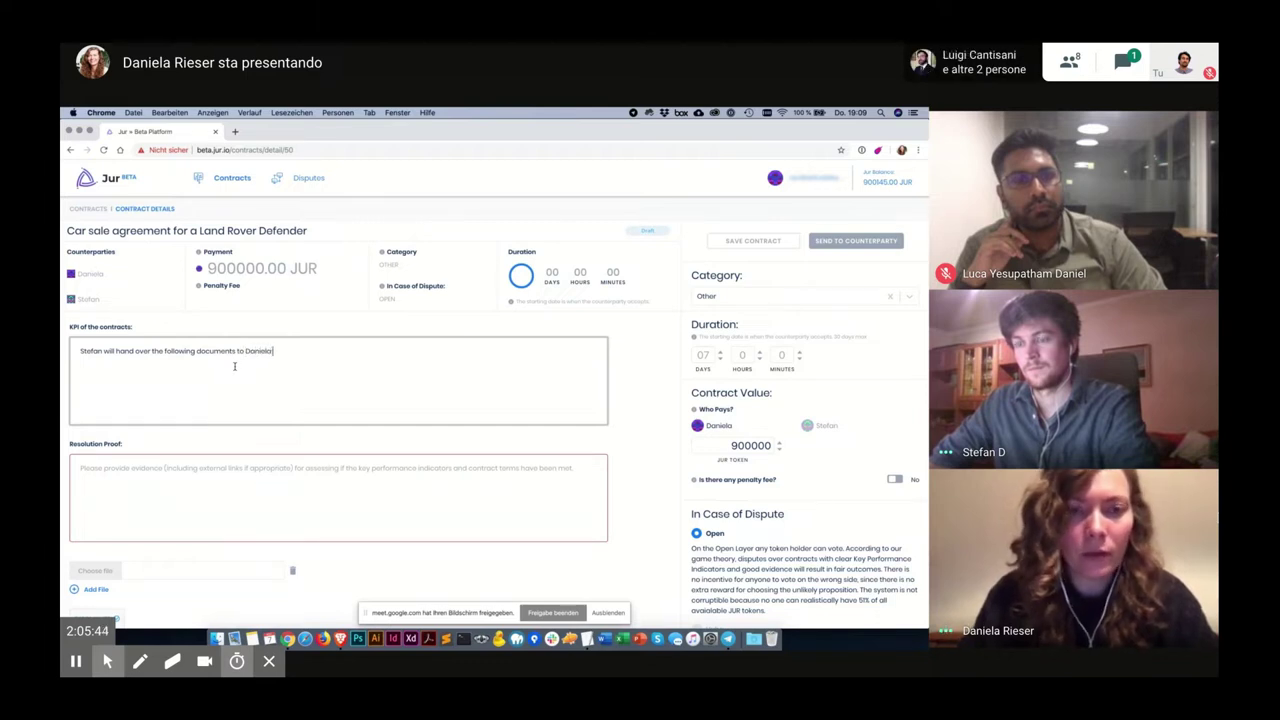
Step: Add the first dashed list item to the KPI text: "the latest valid test report of the annual inspection"
type(" -")
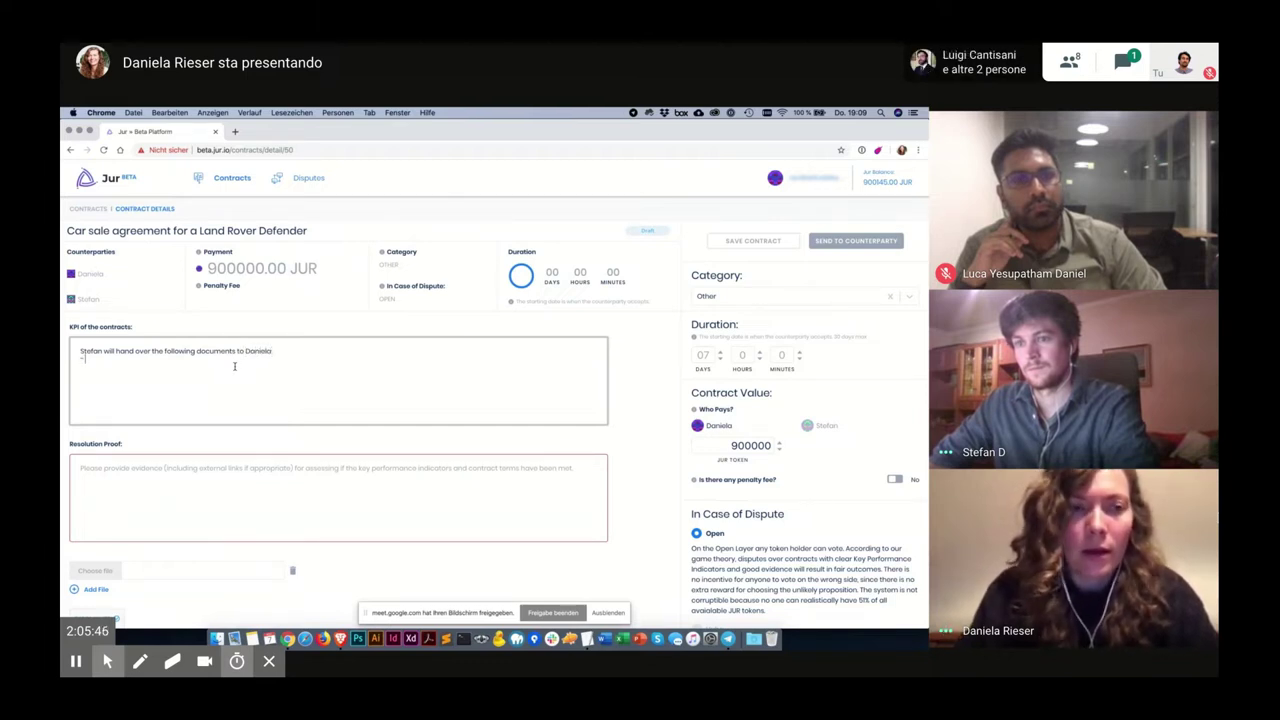
type("1")
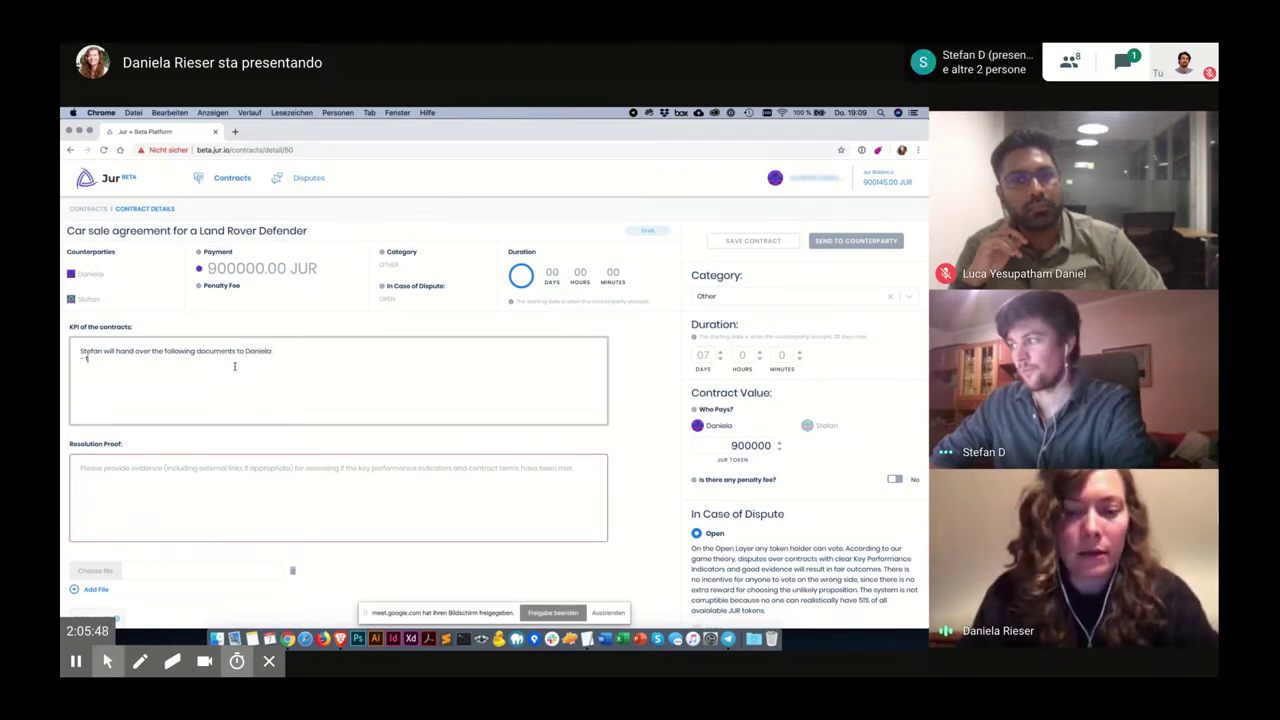
type("the latest valid test")
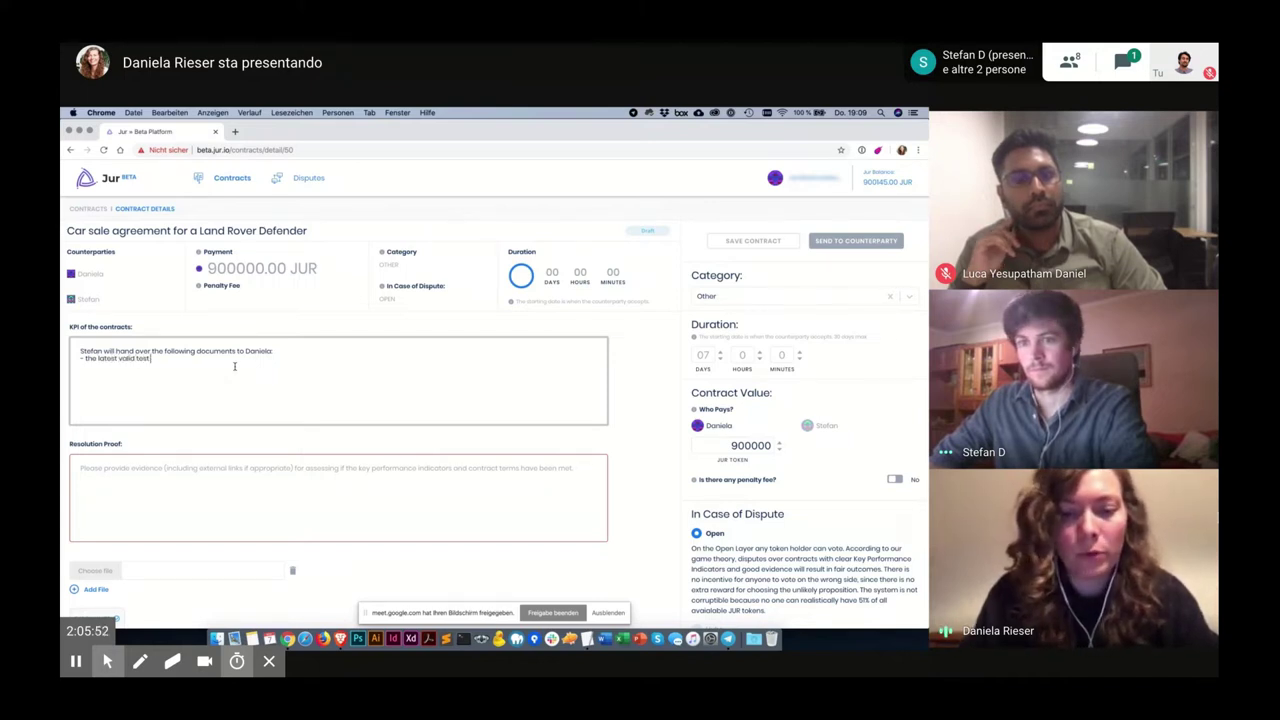
type(" report of the")
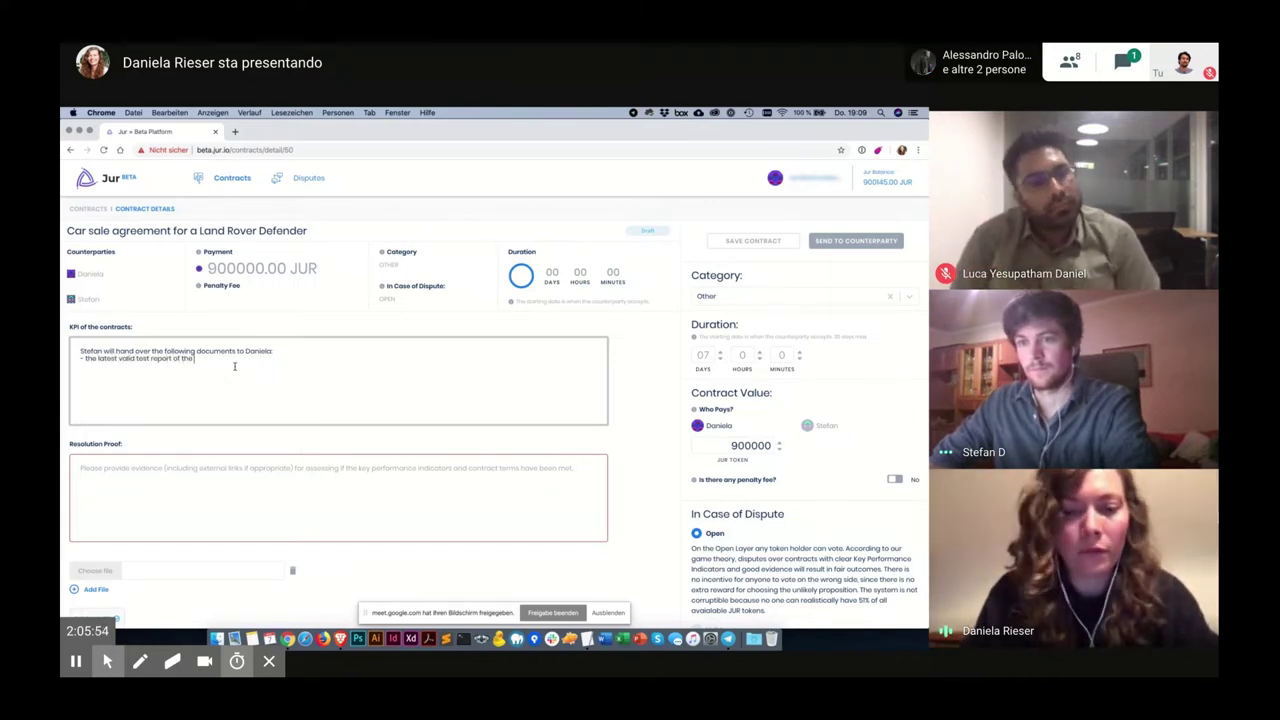
type(" annual inspection")
key("Return")
Step: Add a second dashed item to the KPI document list: "the vehicle maintenance records"
type("-")
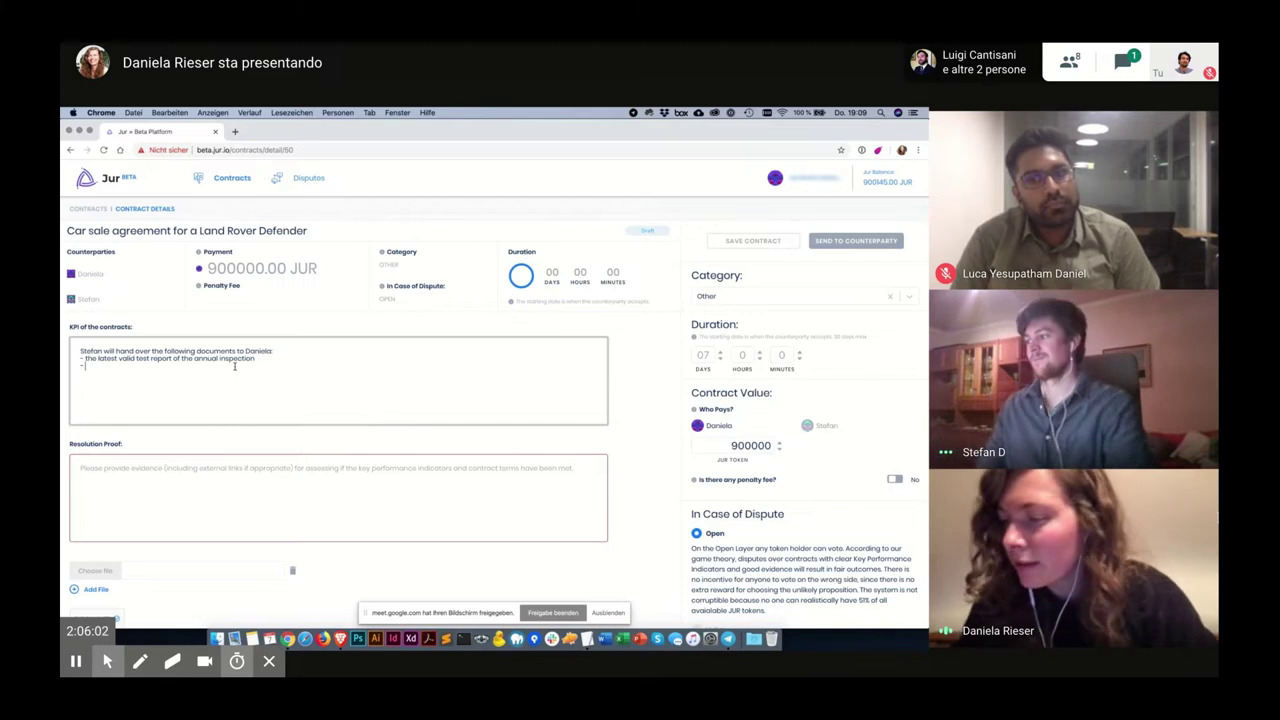
type("the")
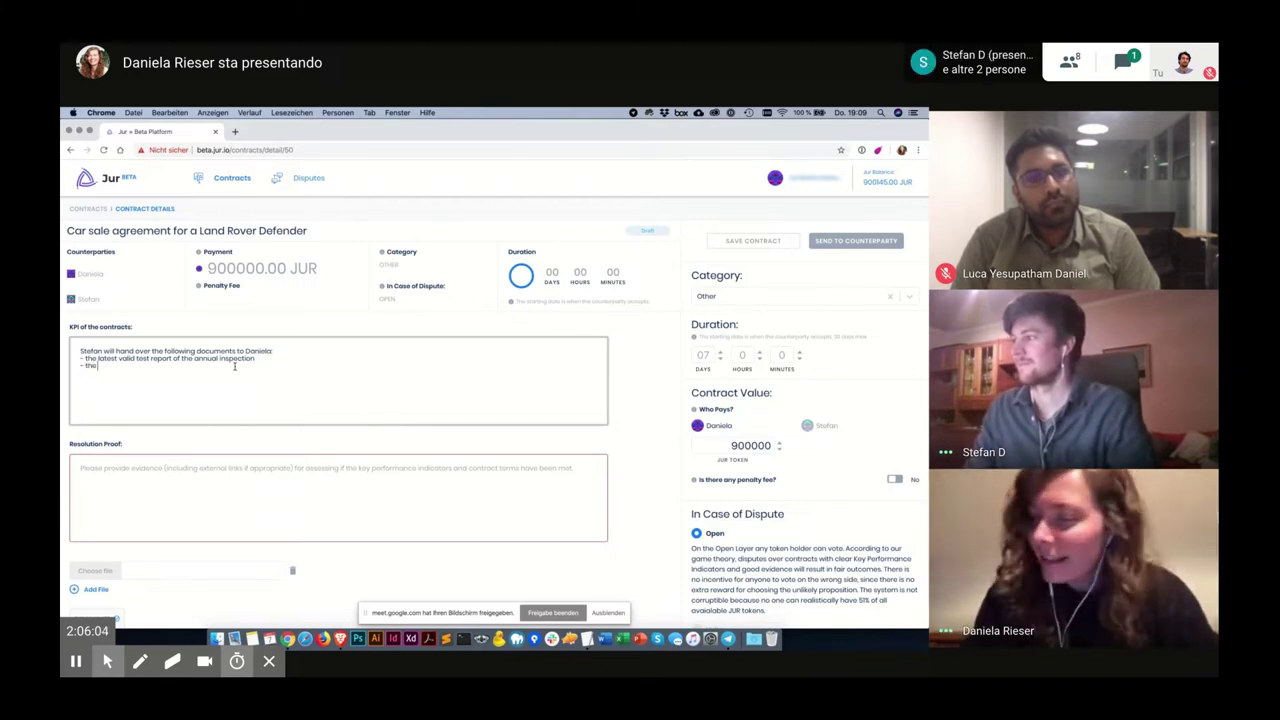
type(" ve")
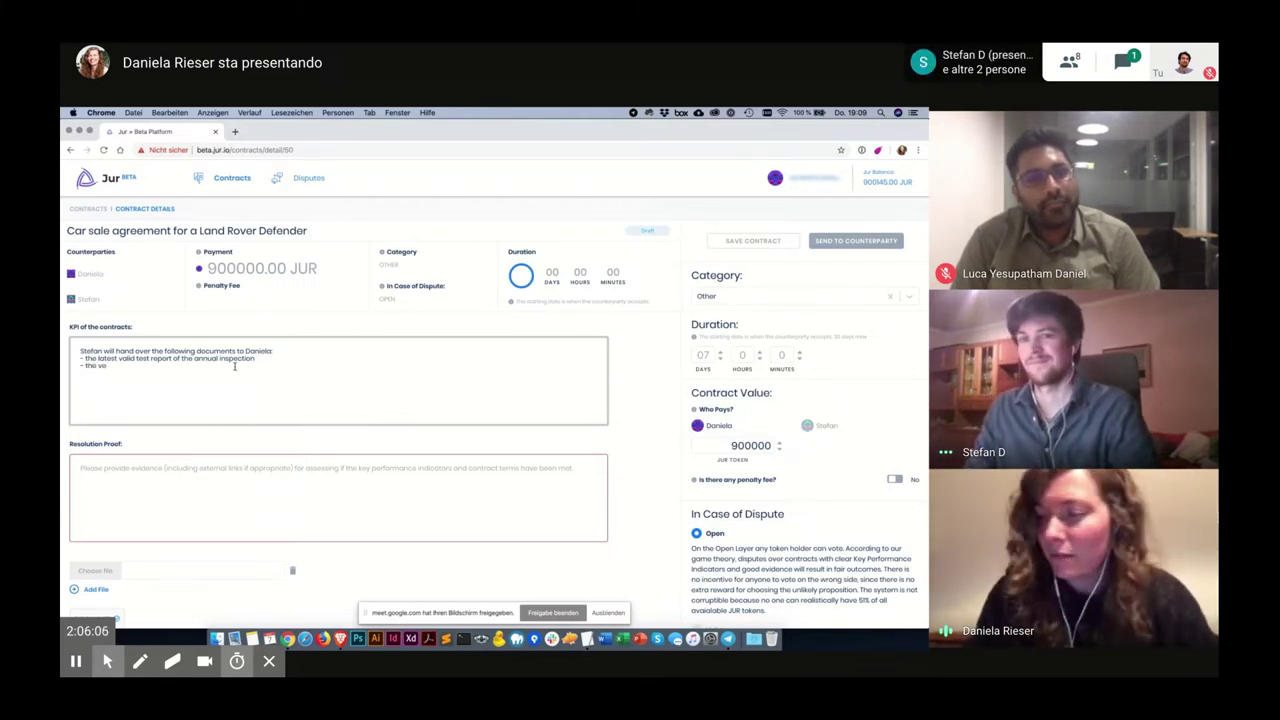
type("hicle maintenance re")
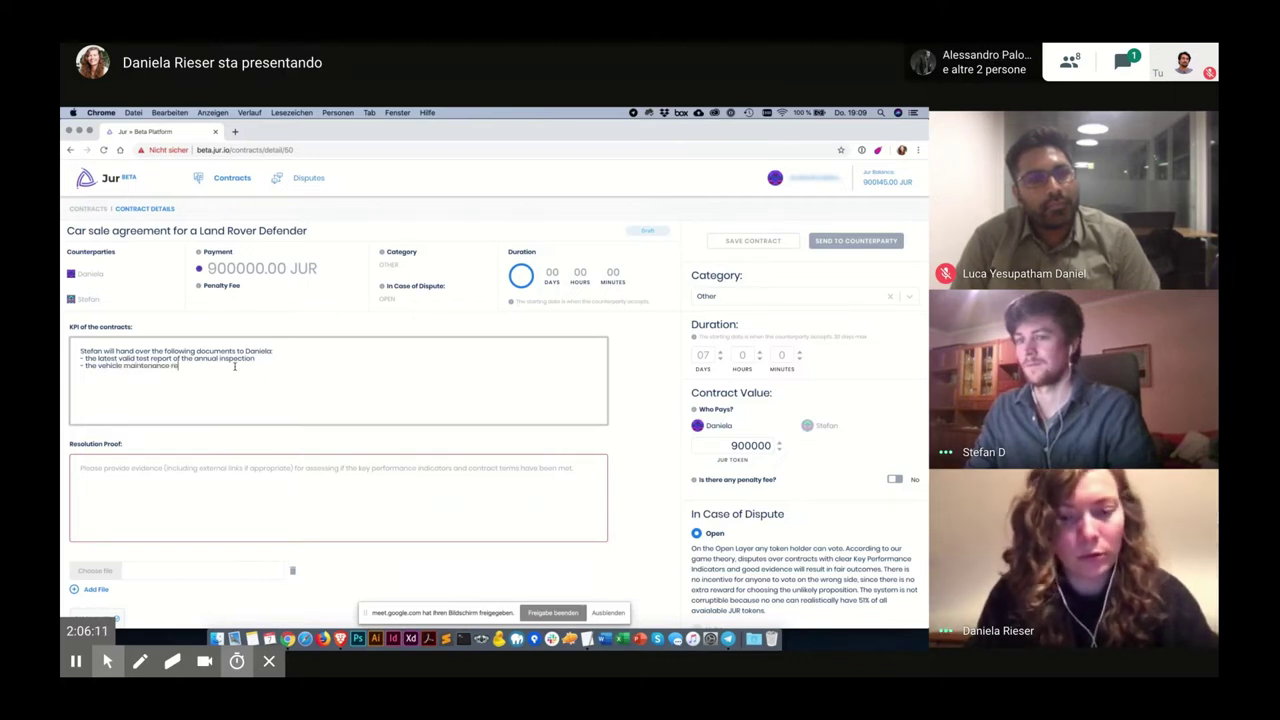
type("cords")
Step: Add a third dashed item to the KPI document list: "the technical certificate (Typenschein)"
type(" - ")
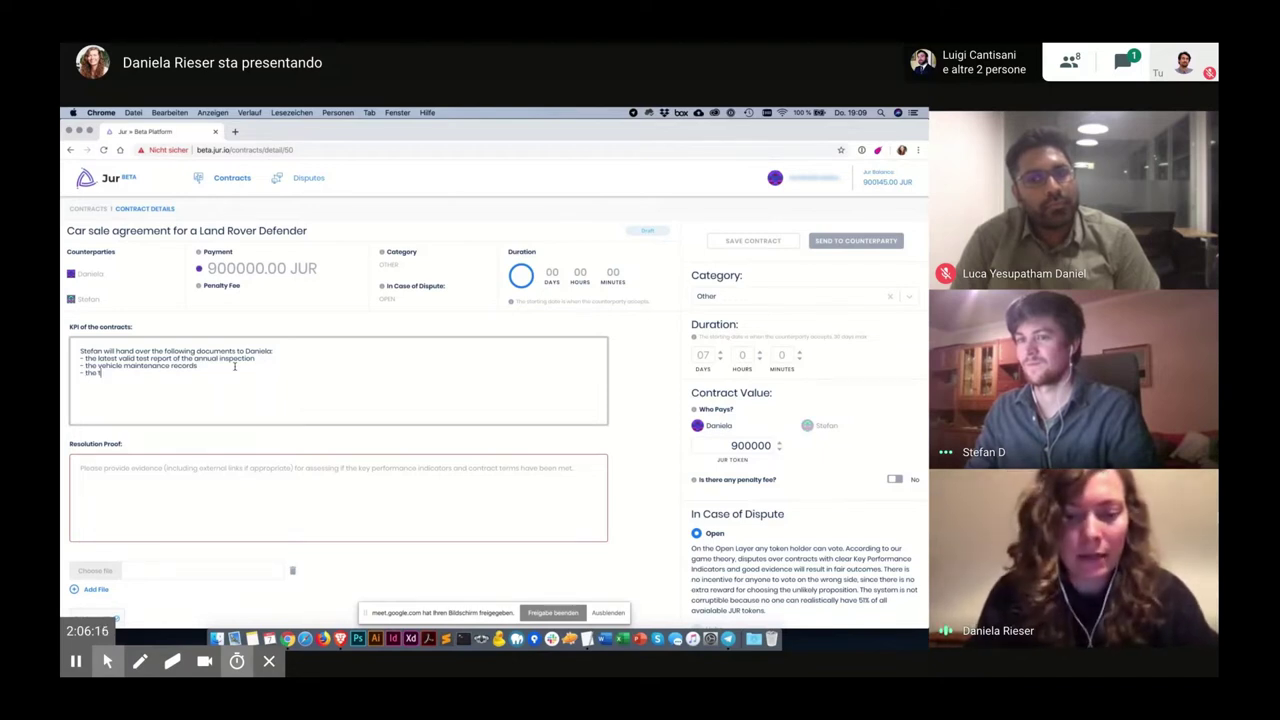
type("the technical v")
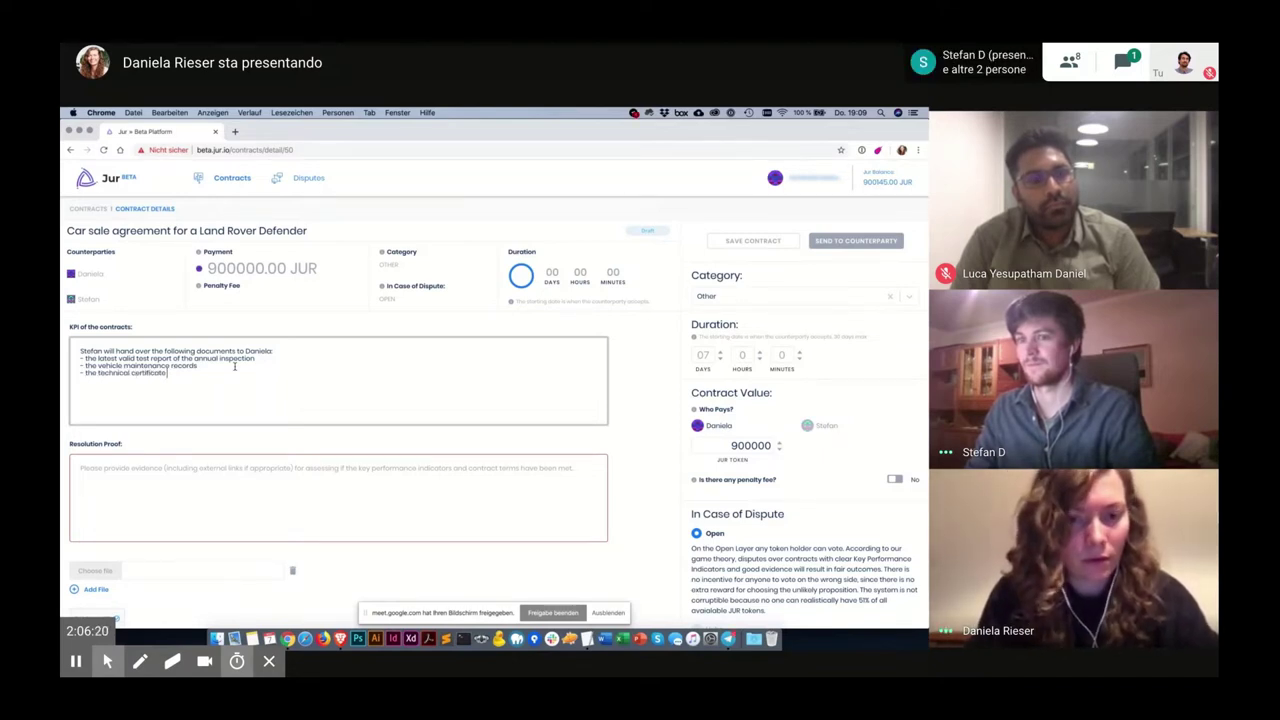
type("ertificate (Typensch")
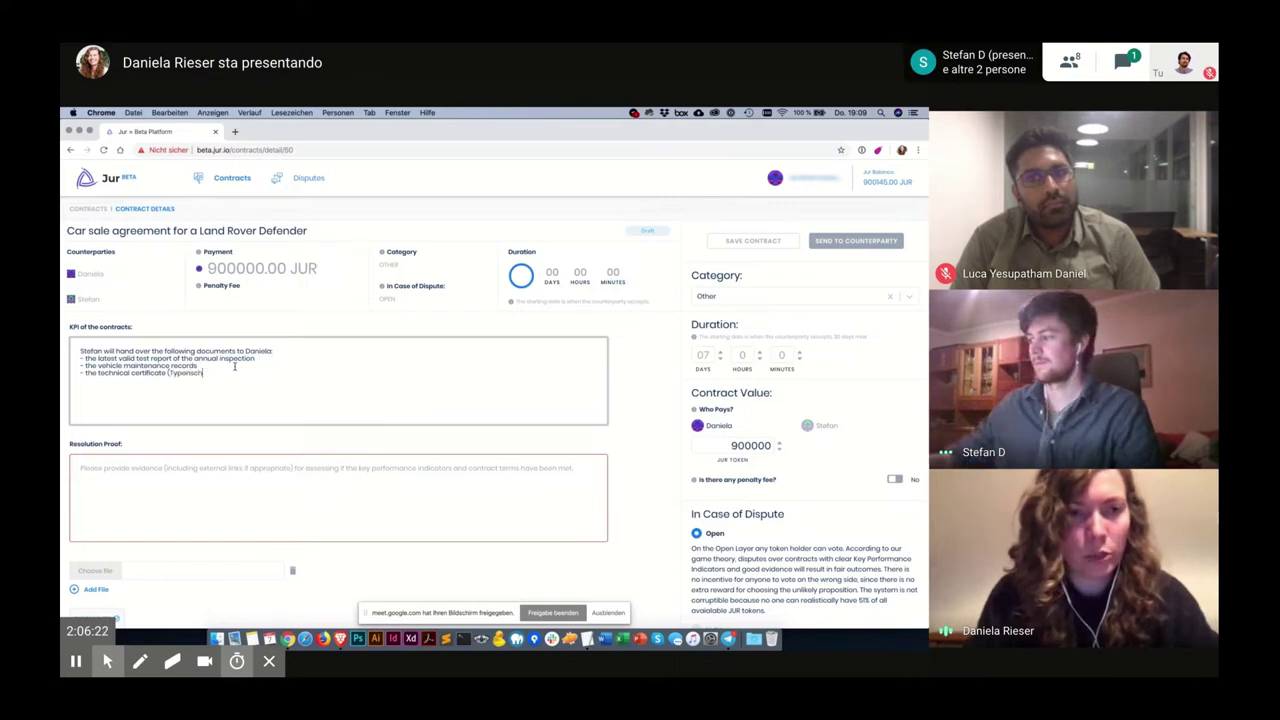
type("ein)")
key("Return")
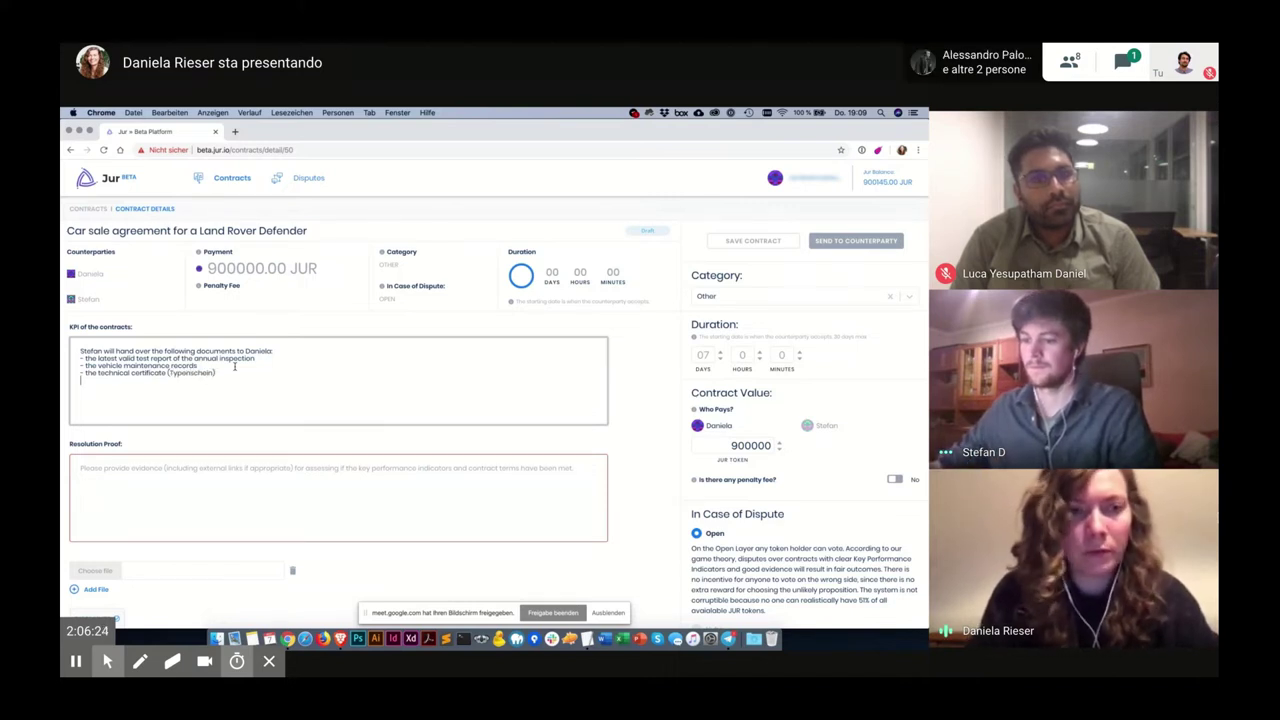
Step: Add a fourth dashed item to the KPI document list: "the registration certificate (Zulassungsbescheinigung Teil I + II)"
type("-")
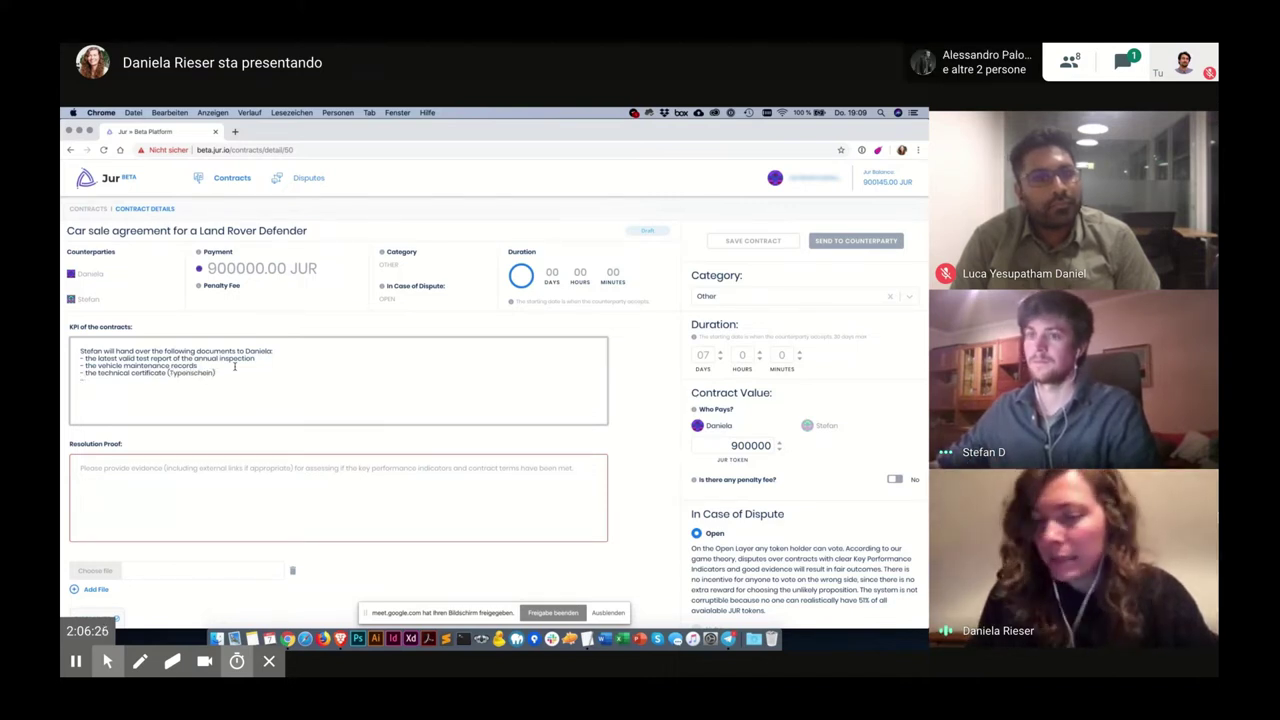
type(" the registratio")
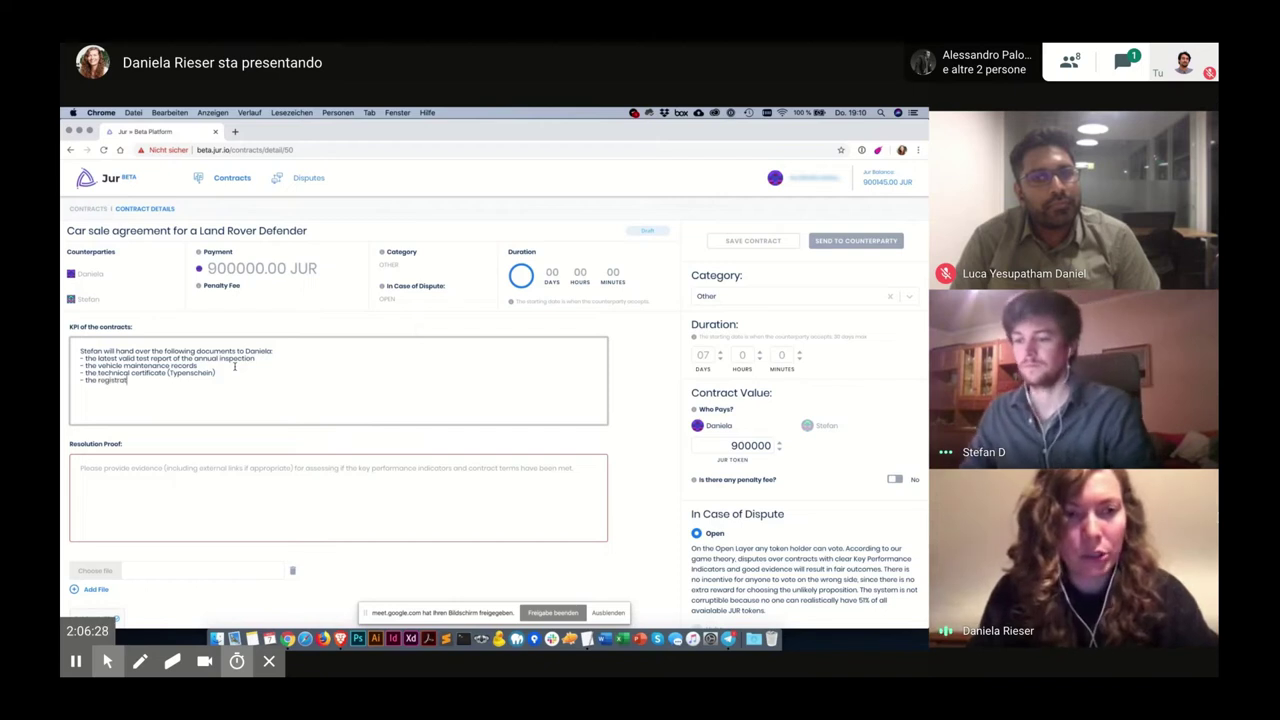
type("n")
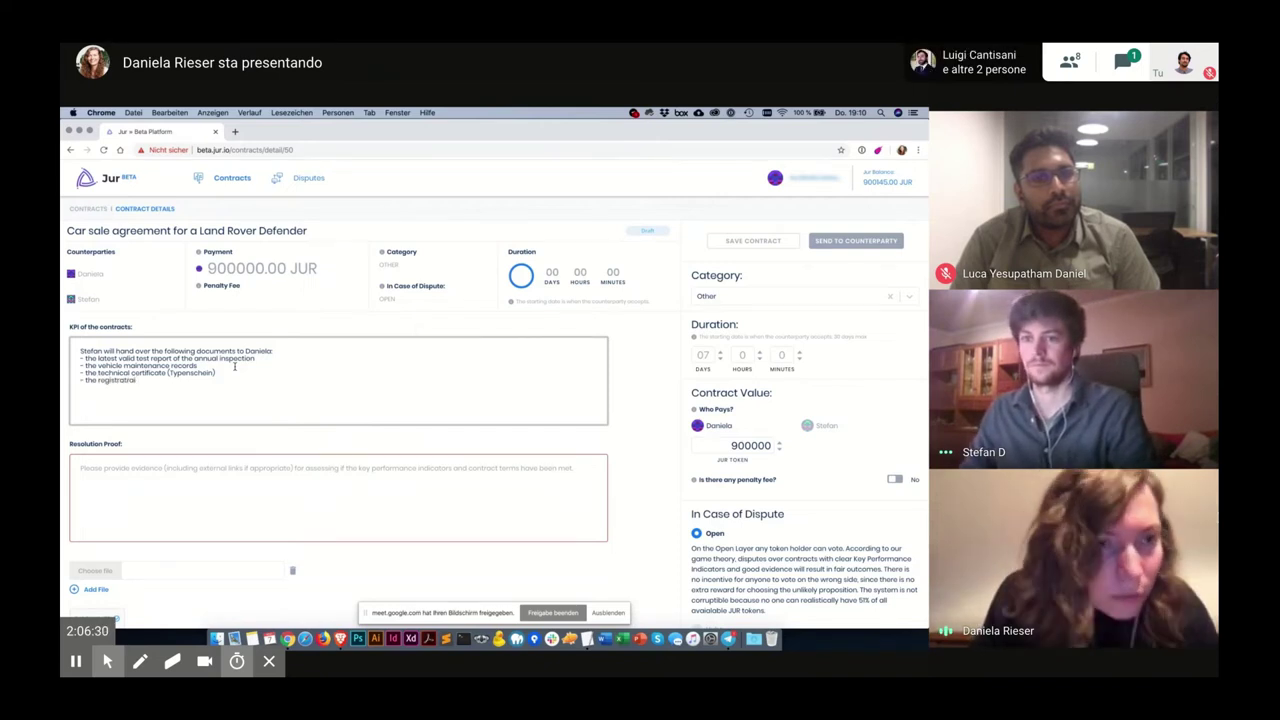
key("BackSpace")
key("BackSpace")
key("BackSpace")
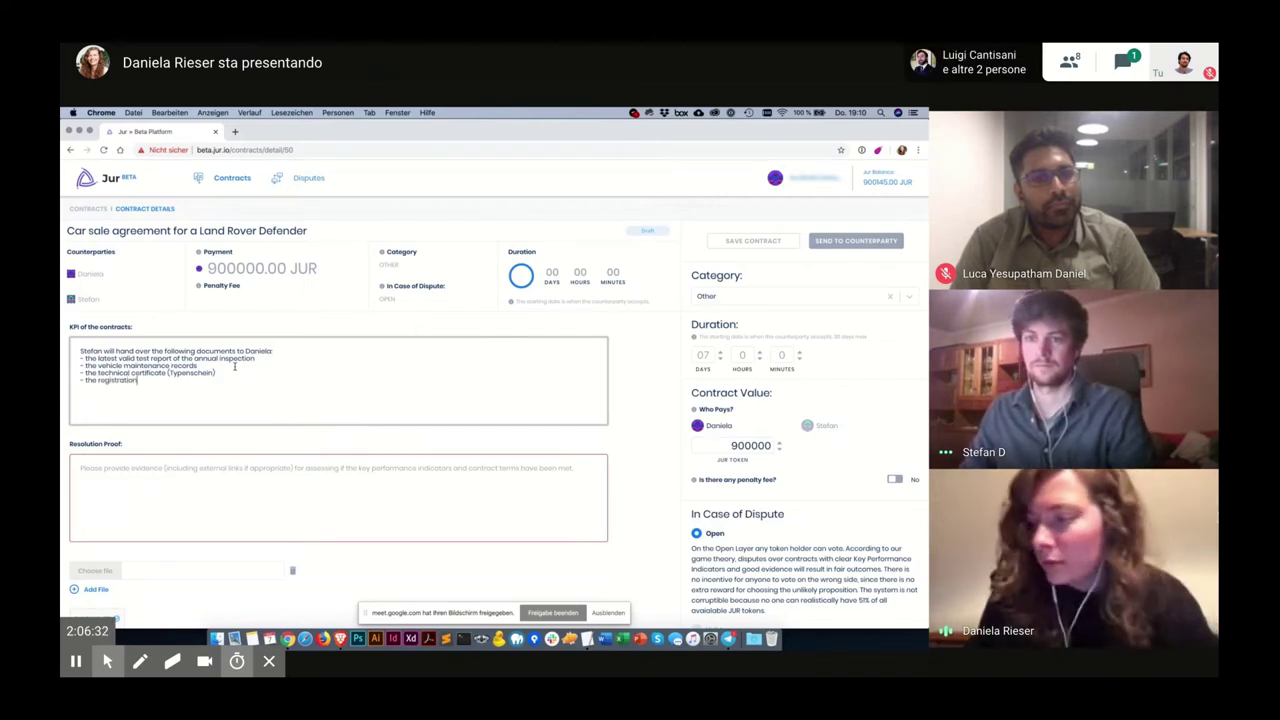
type("certificate (")
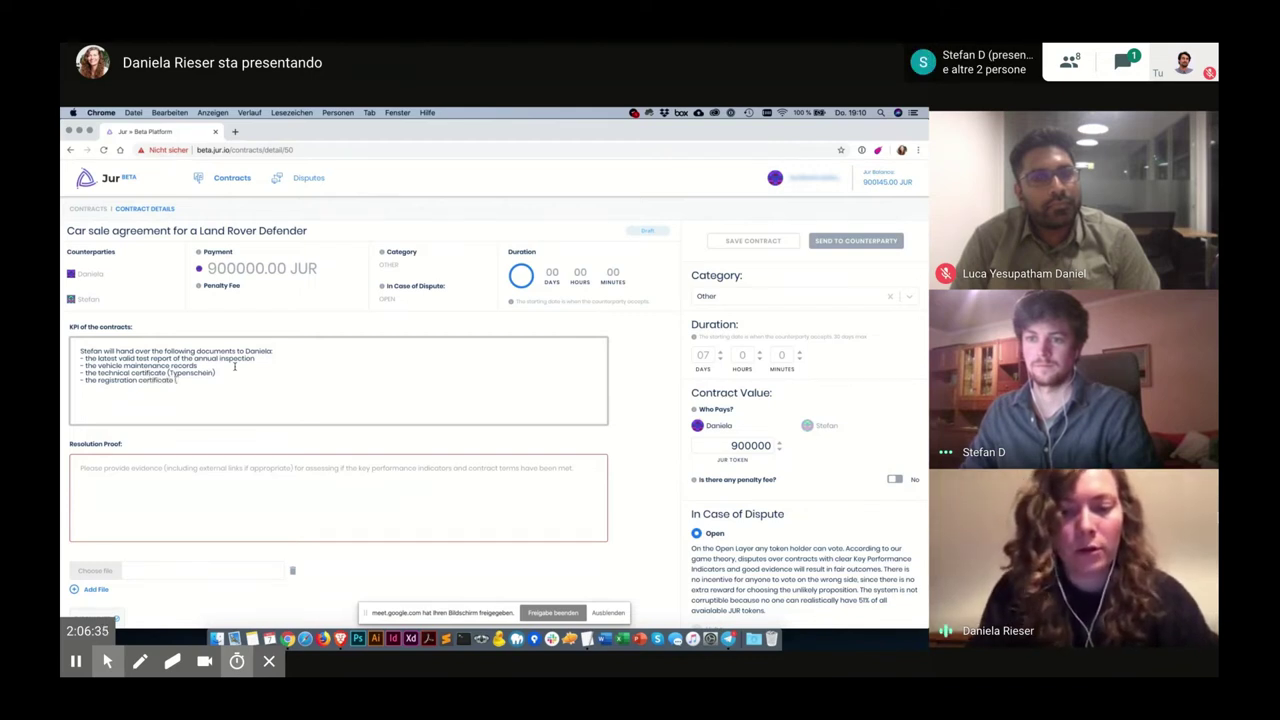
type("Zulassungsbeschei")
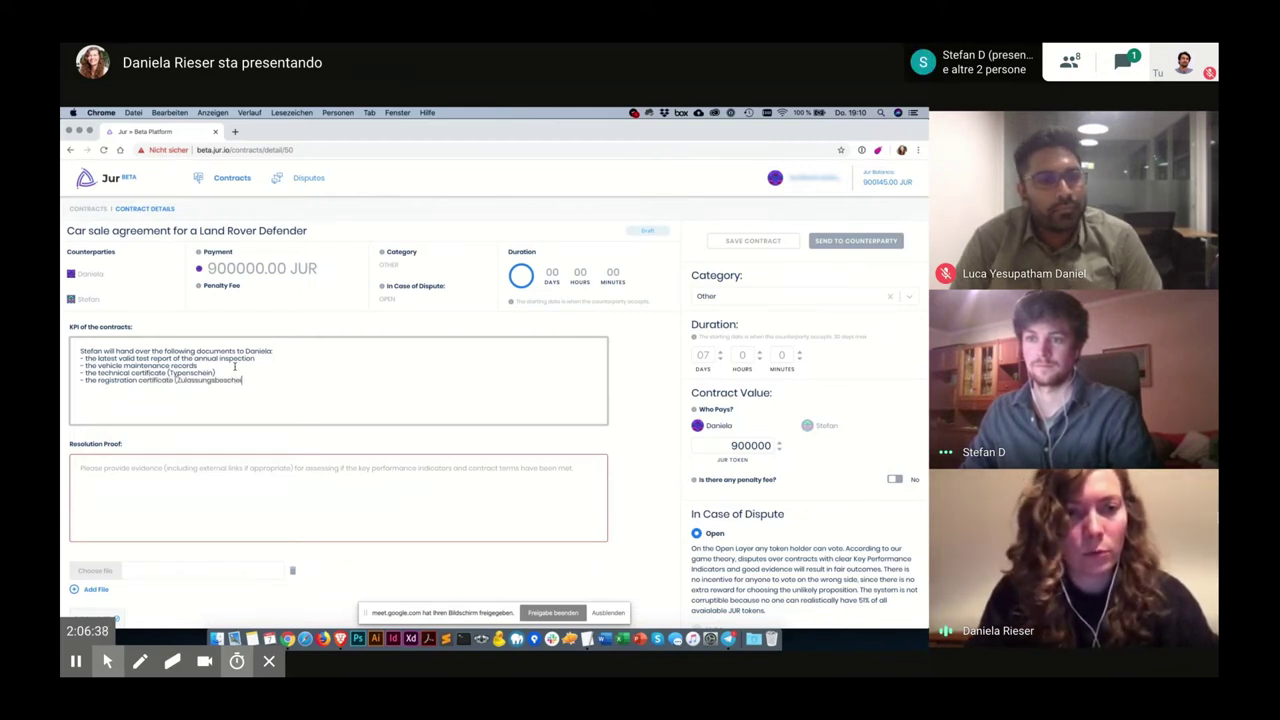
type("nigung")
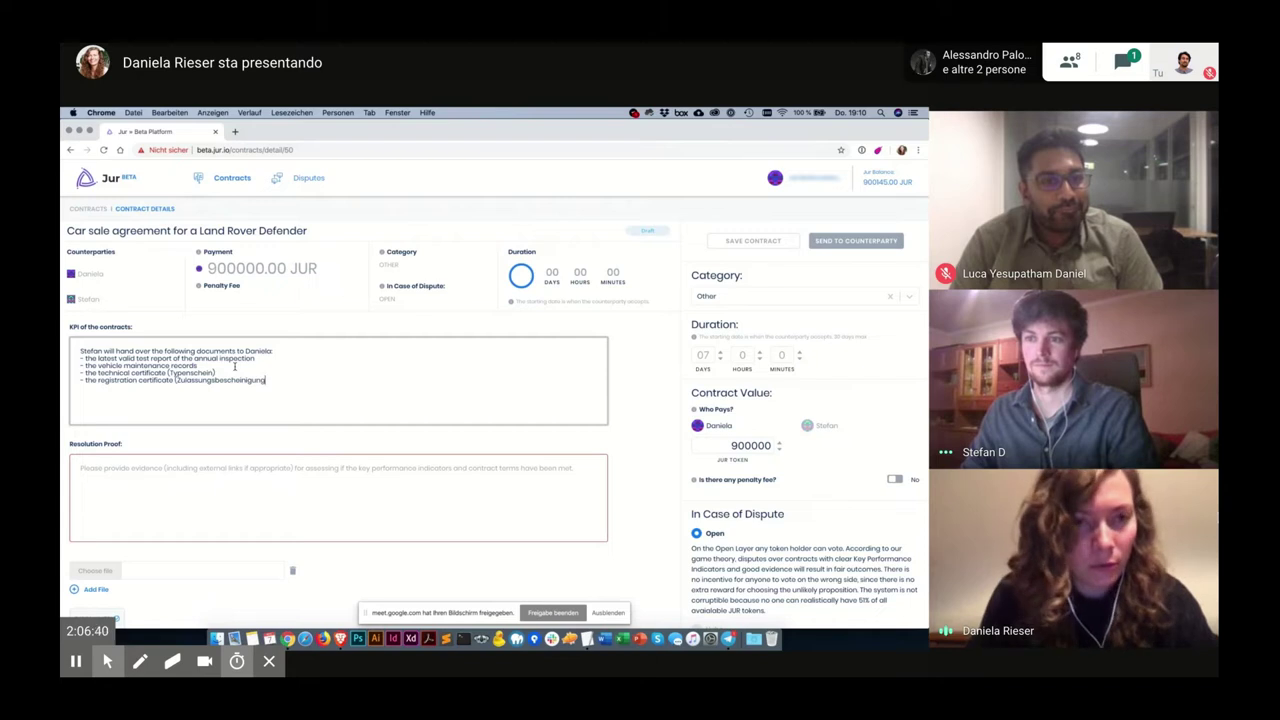
type(" Teil I")
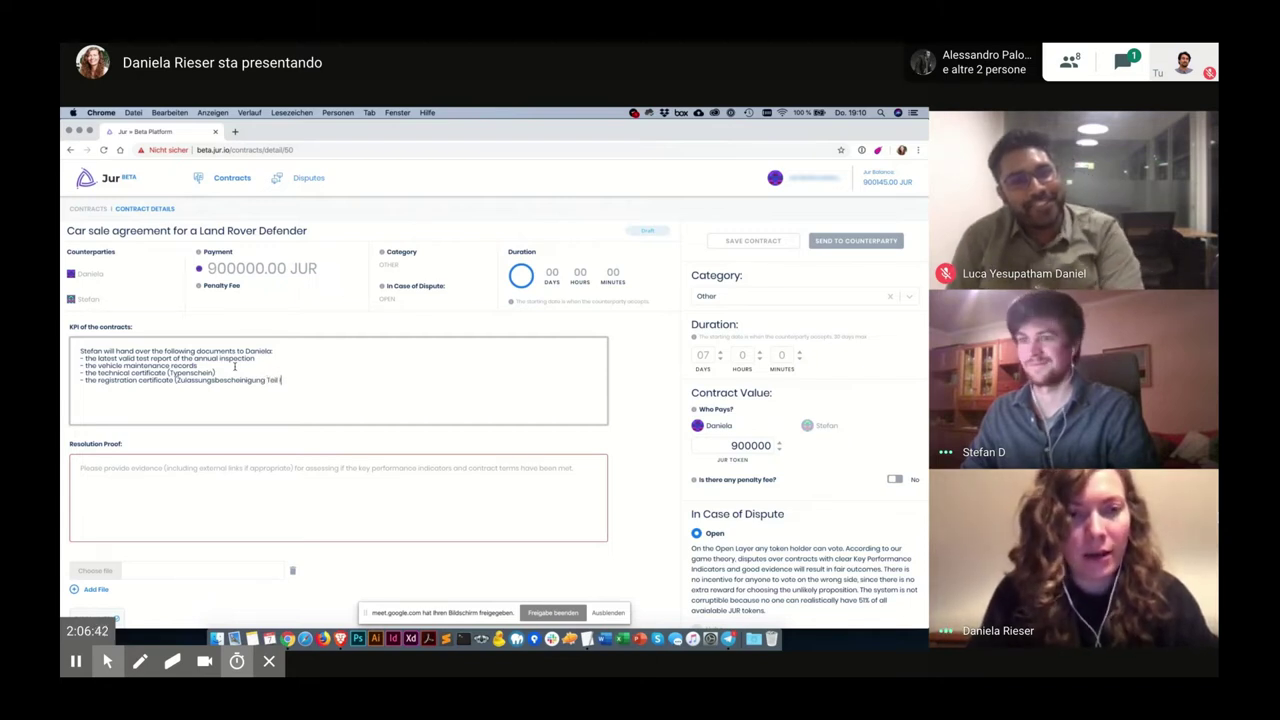
type(" +")
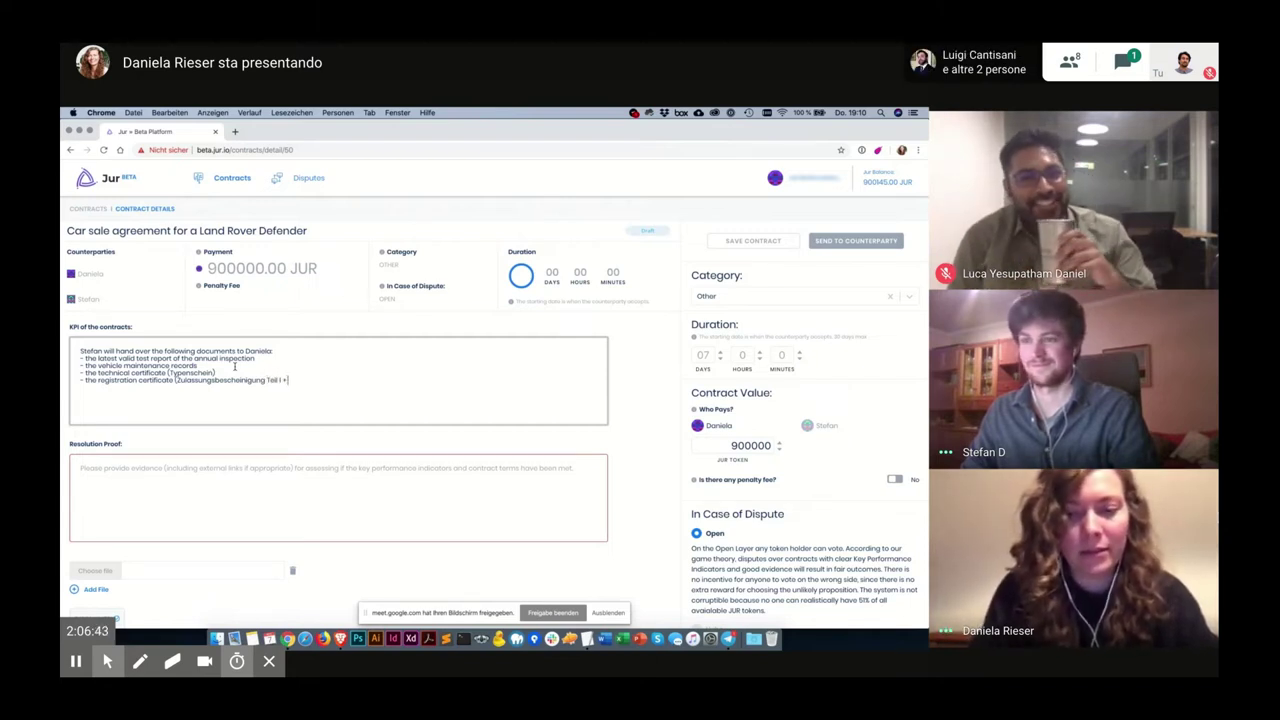
type(" II")
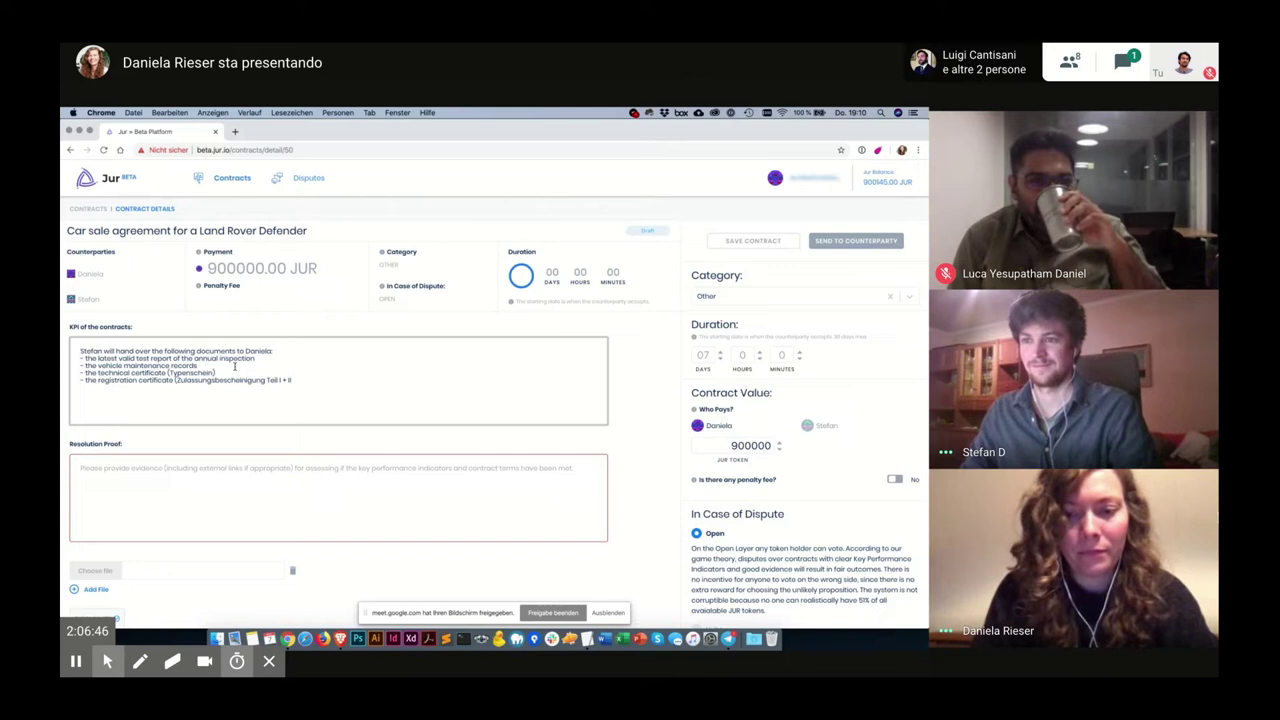
type(")")
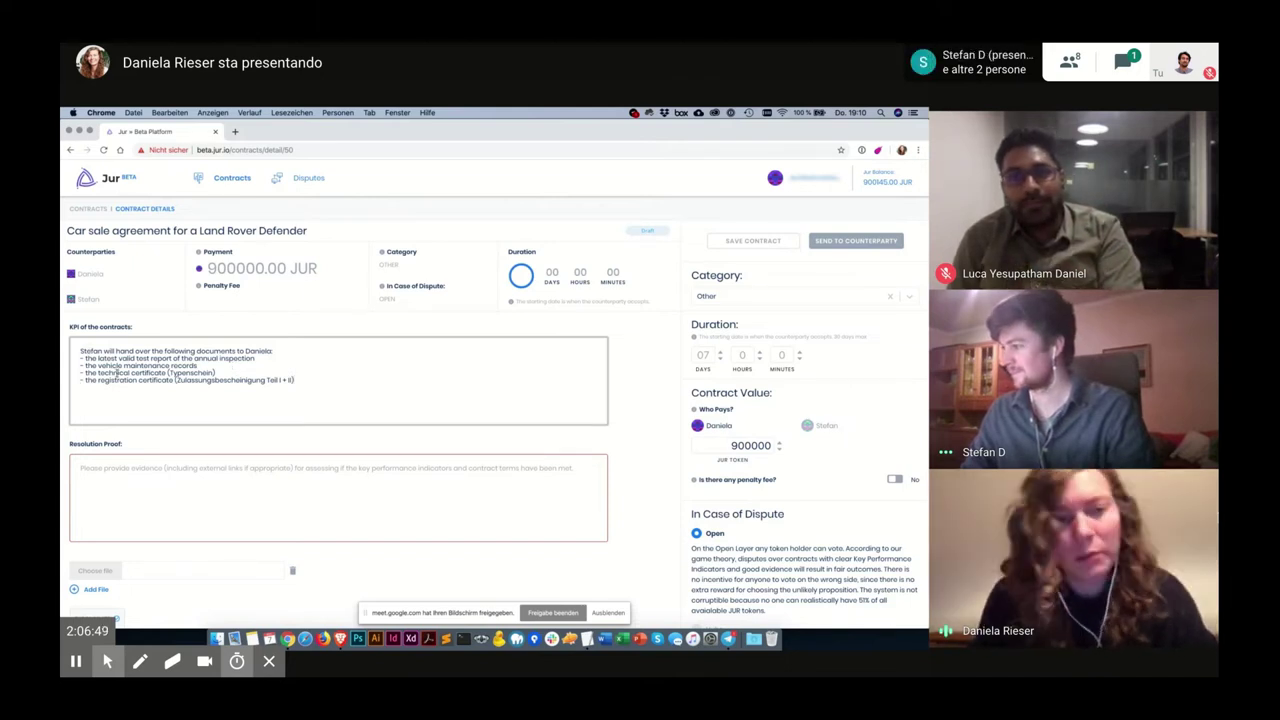
Step: Below the document list, after a blank line, add a sentence that the seller "will hand over two sets of car keys"
key("Return")
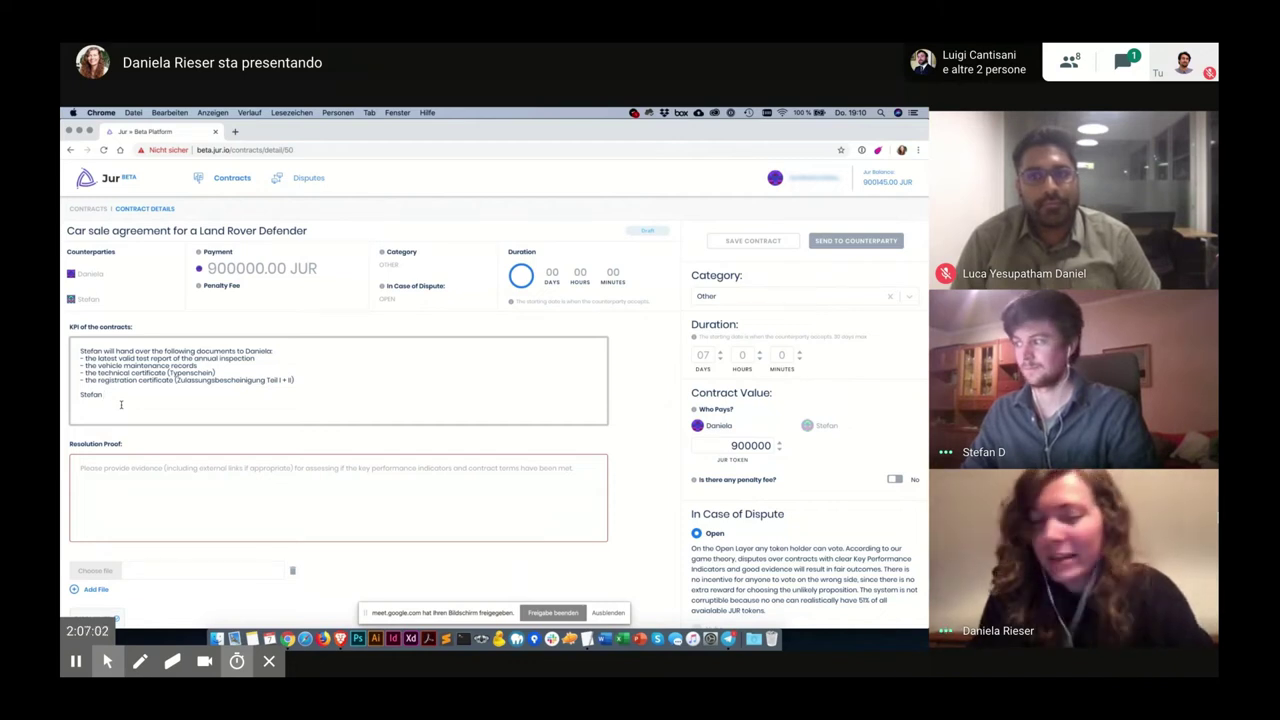
type("will")
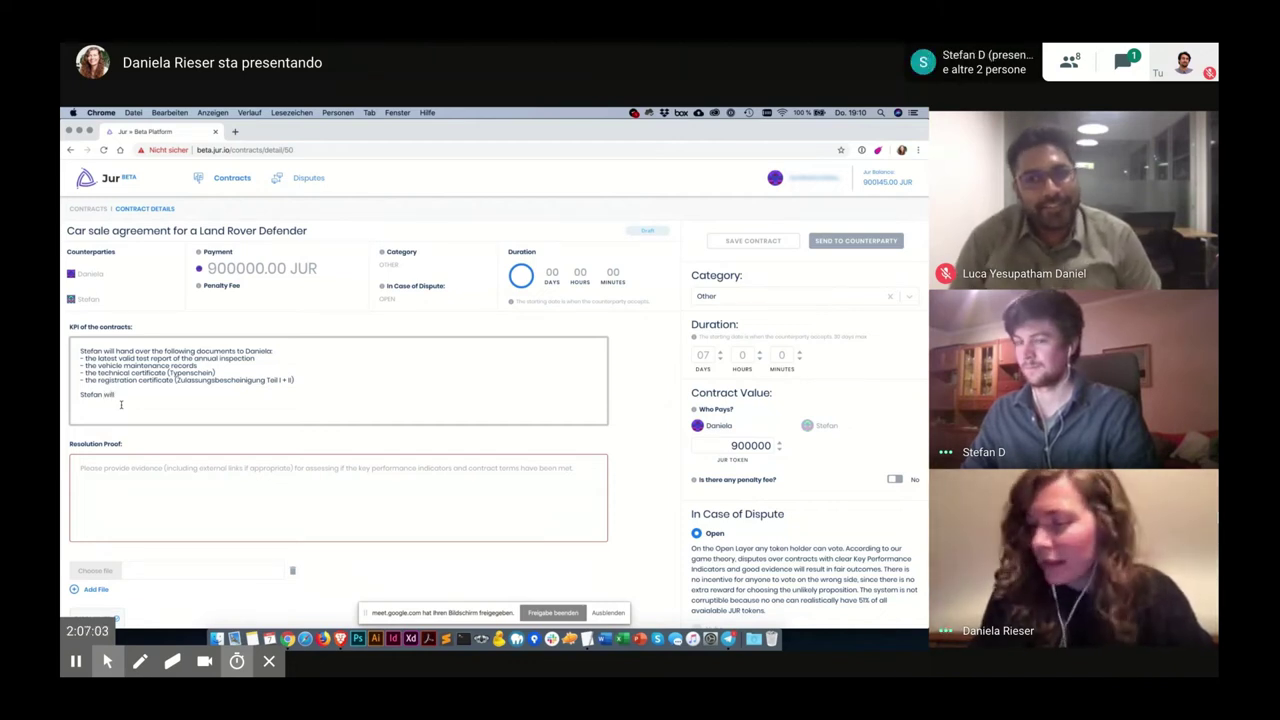
type(" hand over the")
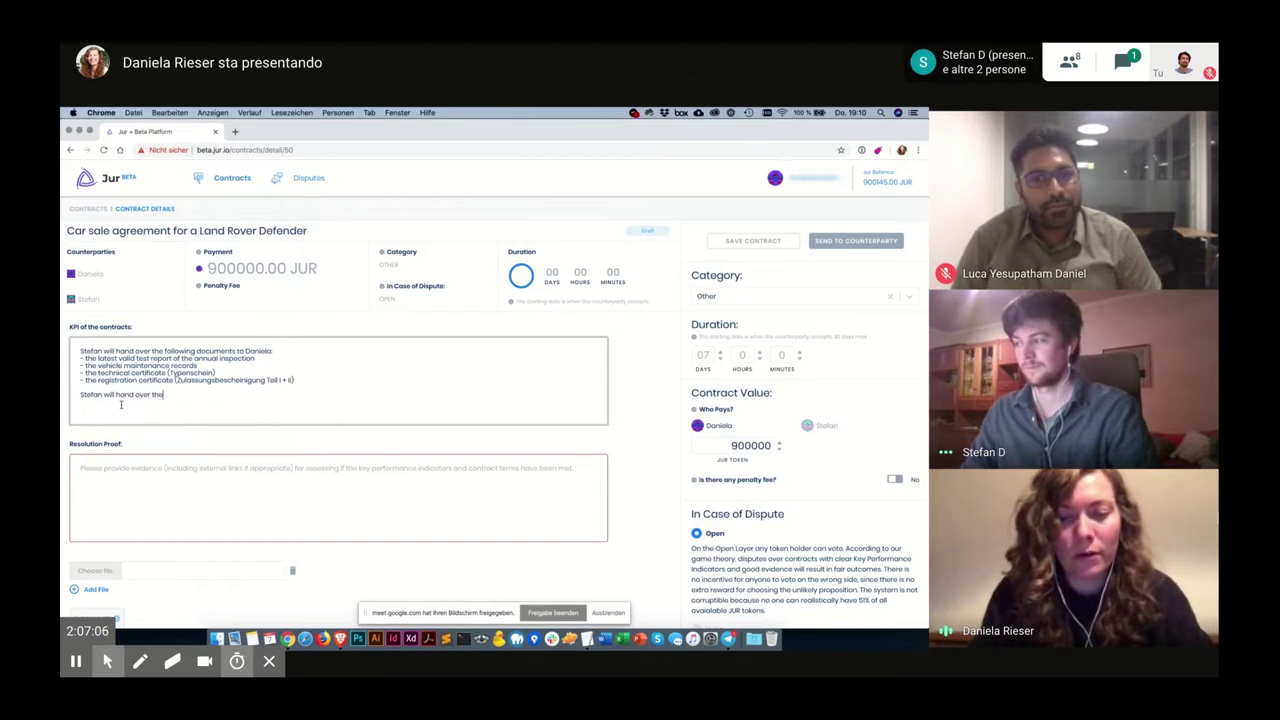
key("BackSpace")
key("BackSpace")
key("BackSpace")
type("two sets")
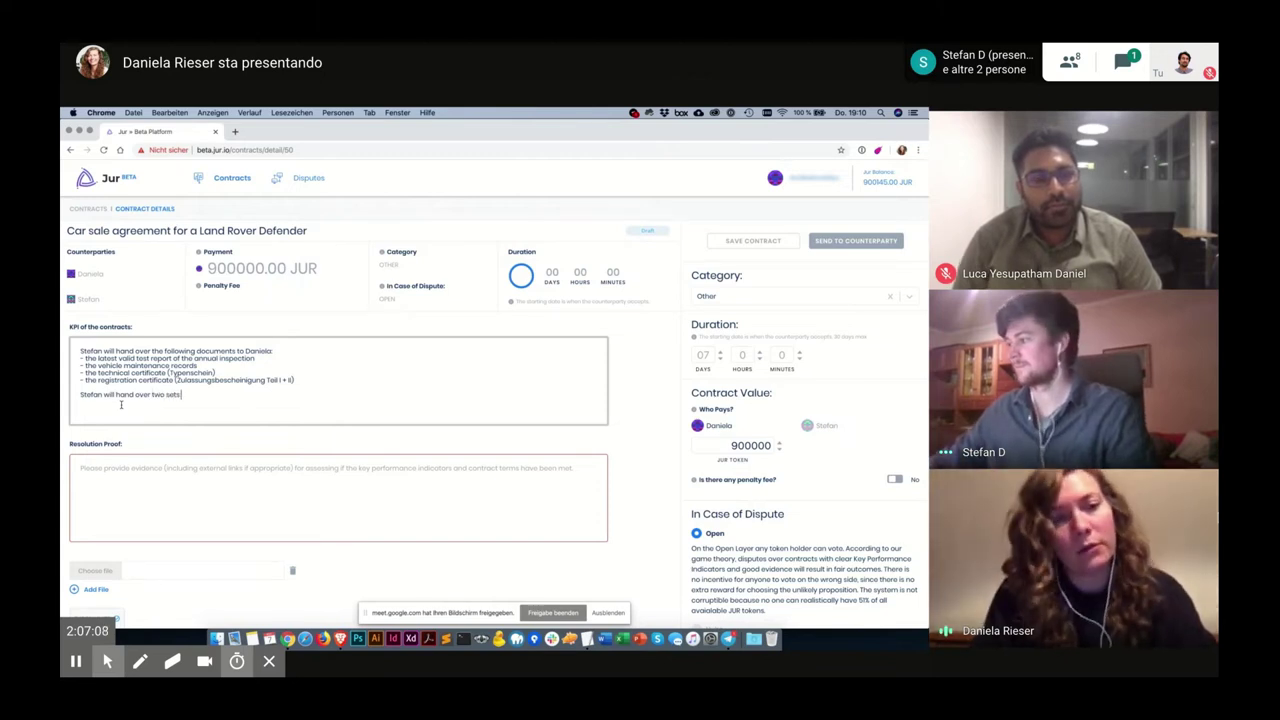
type(" of")
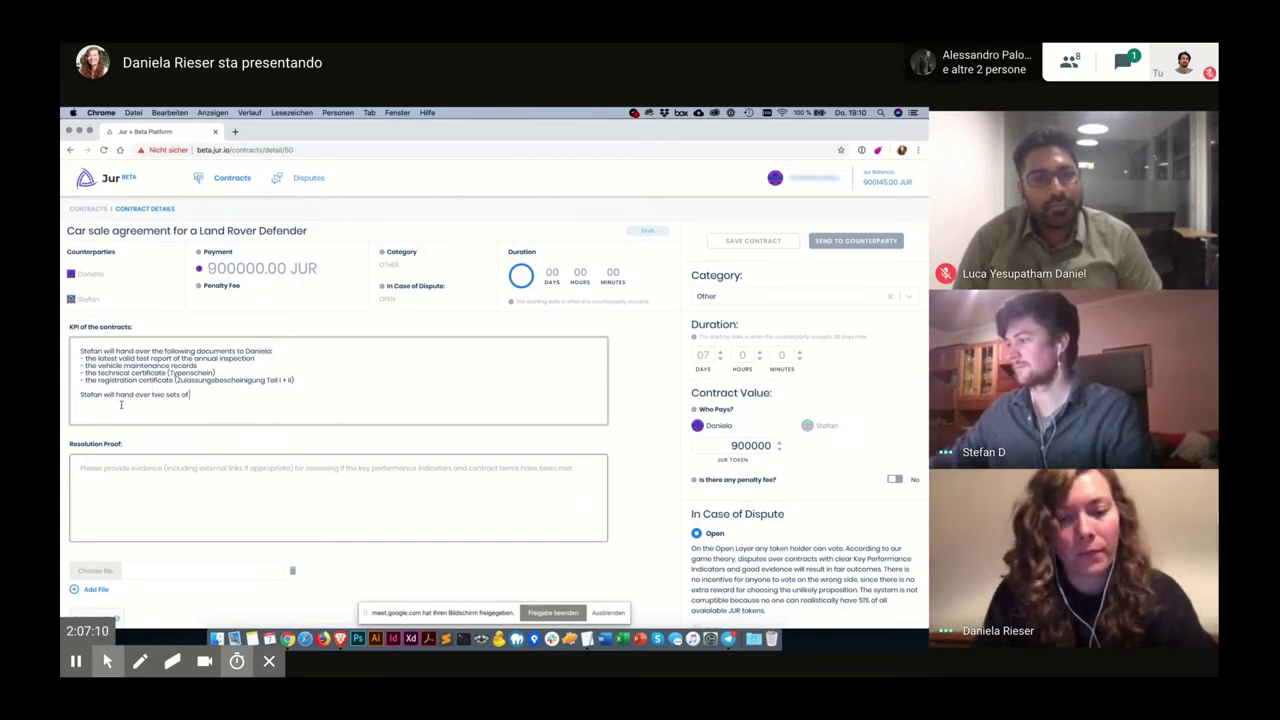
key("BackSpace")
key("BackSpace")
key("BackSpace")
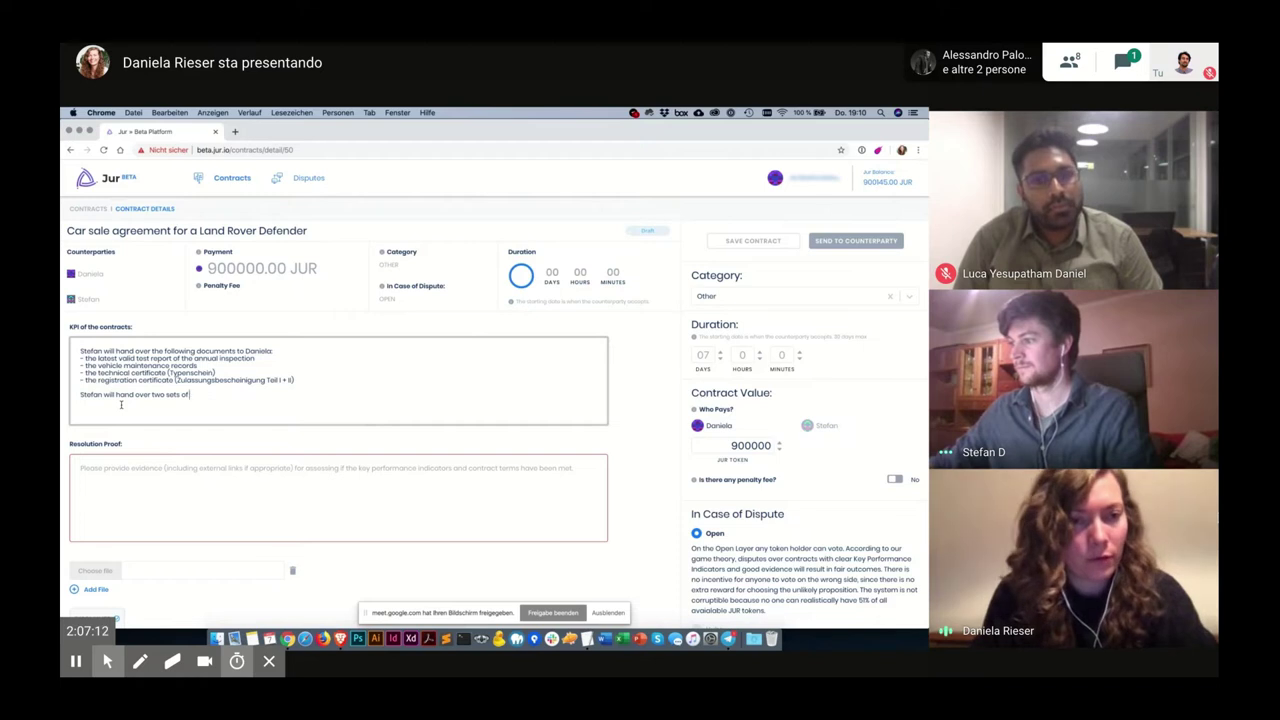
type("ys")
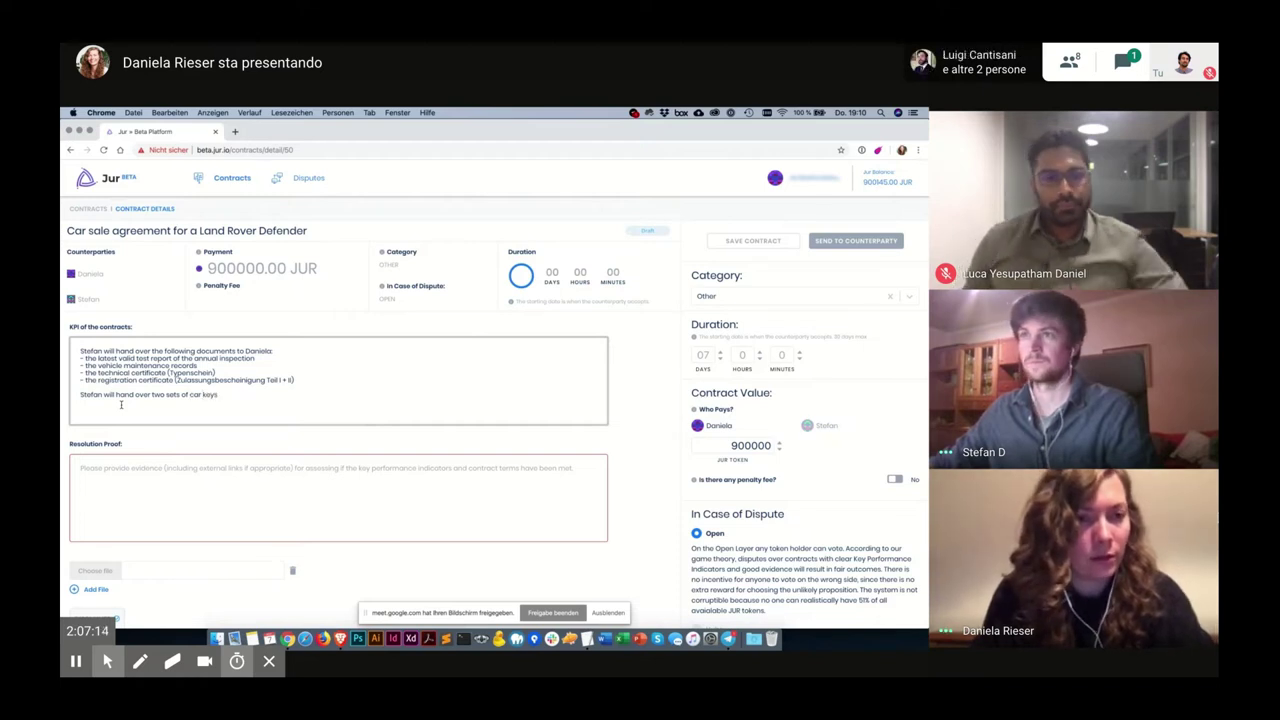
Step: Complete the car keys sentence in the KPI text with "to" and the buyer's first name
type(" to Daniela")
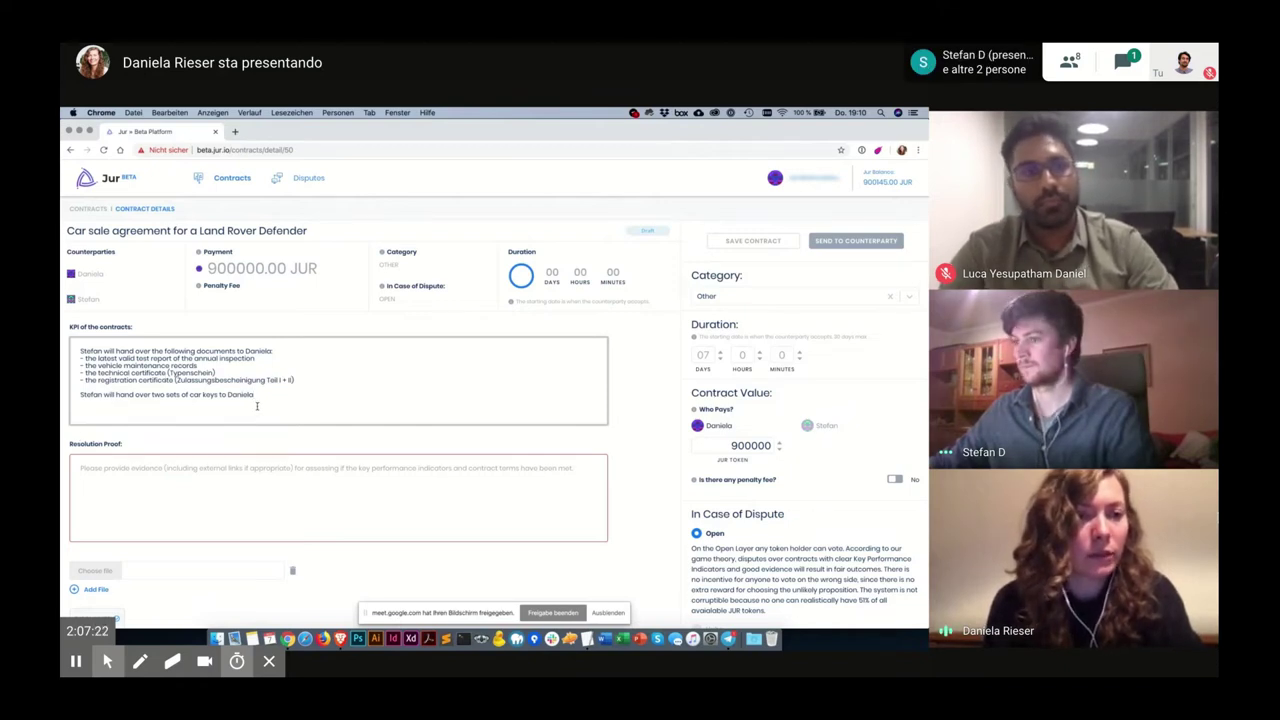
Step: Start the Resolution Proof text with "Upload a video of the handover and"
left_click(157, 489)
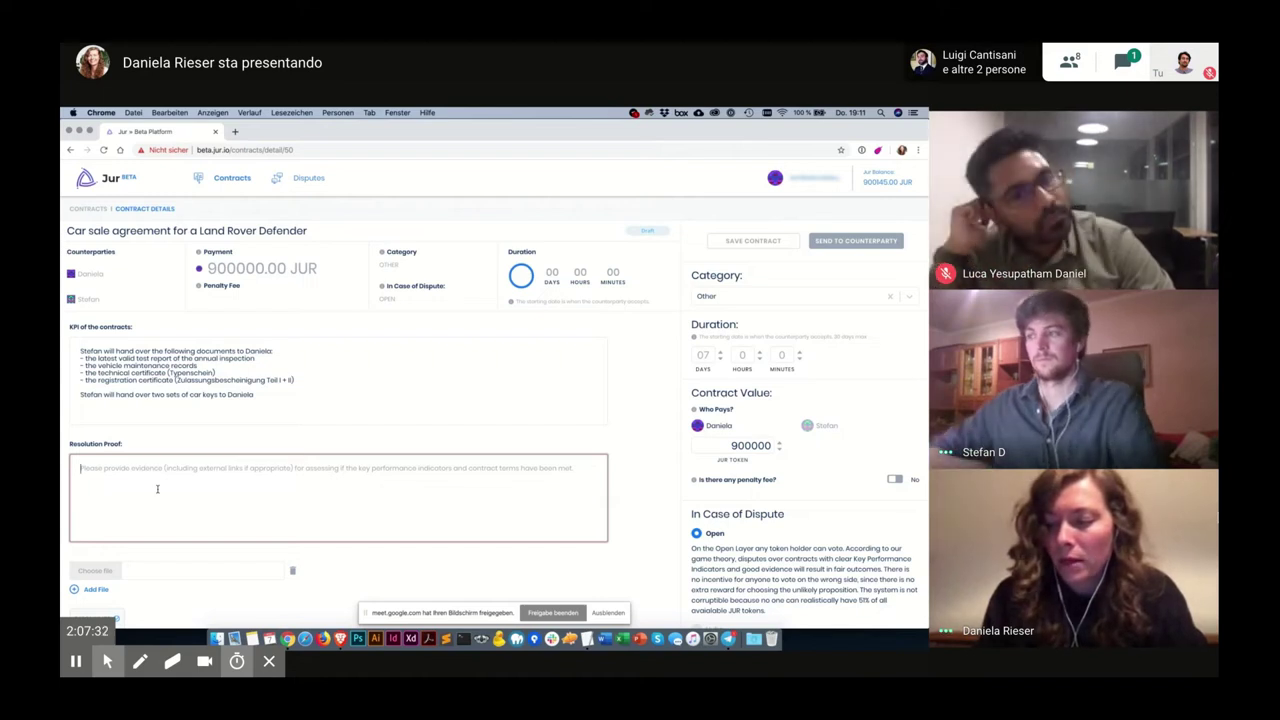
type("Up")
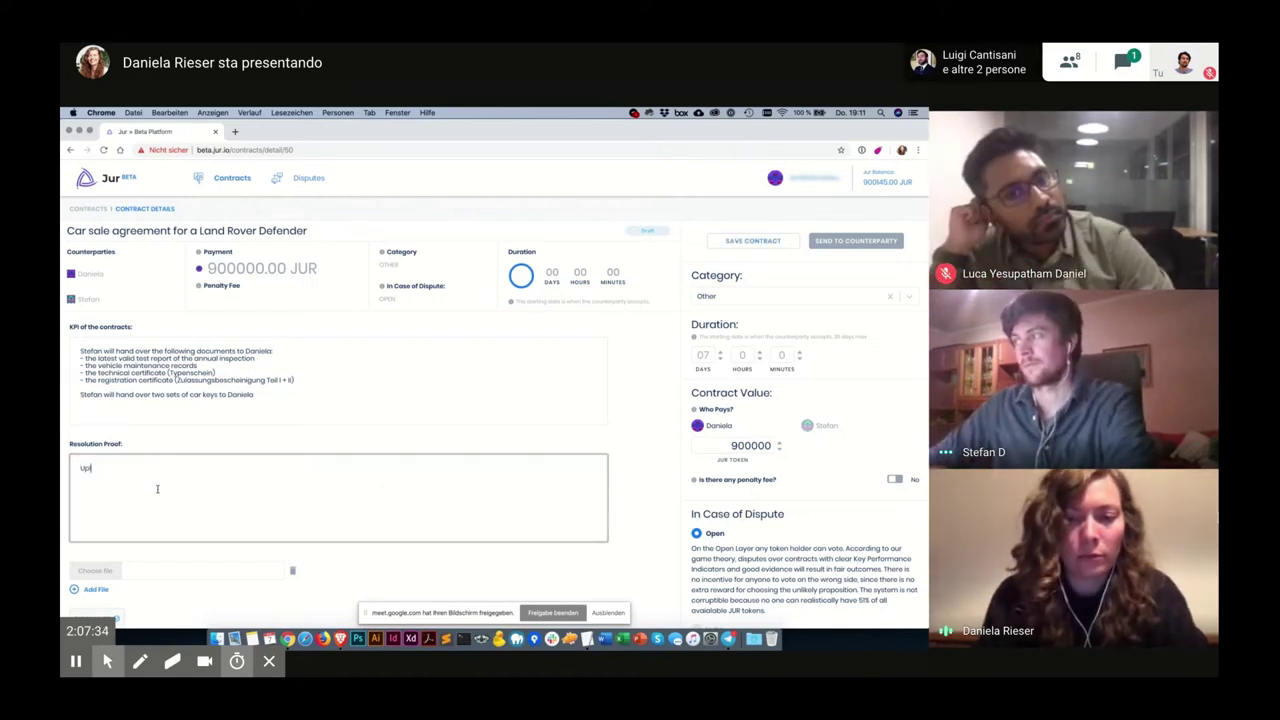
type("load a video")
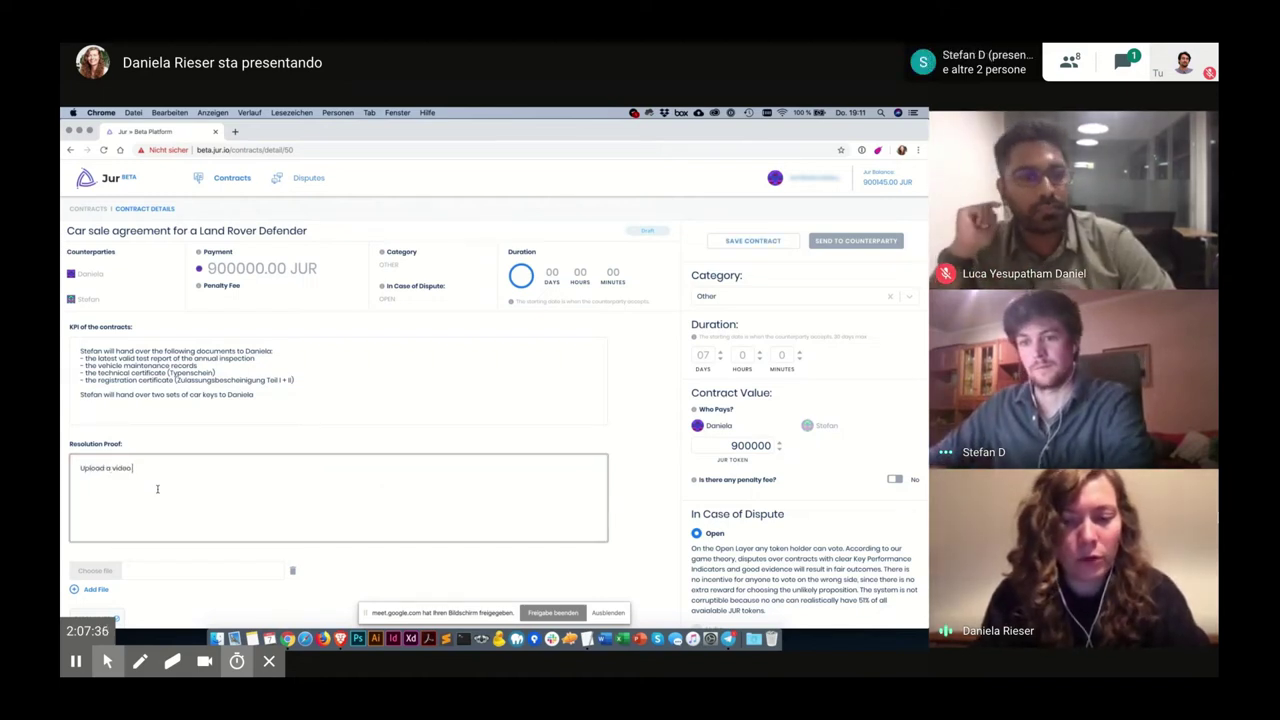
type(" of the handover and")
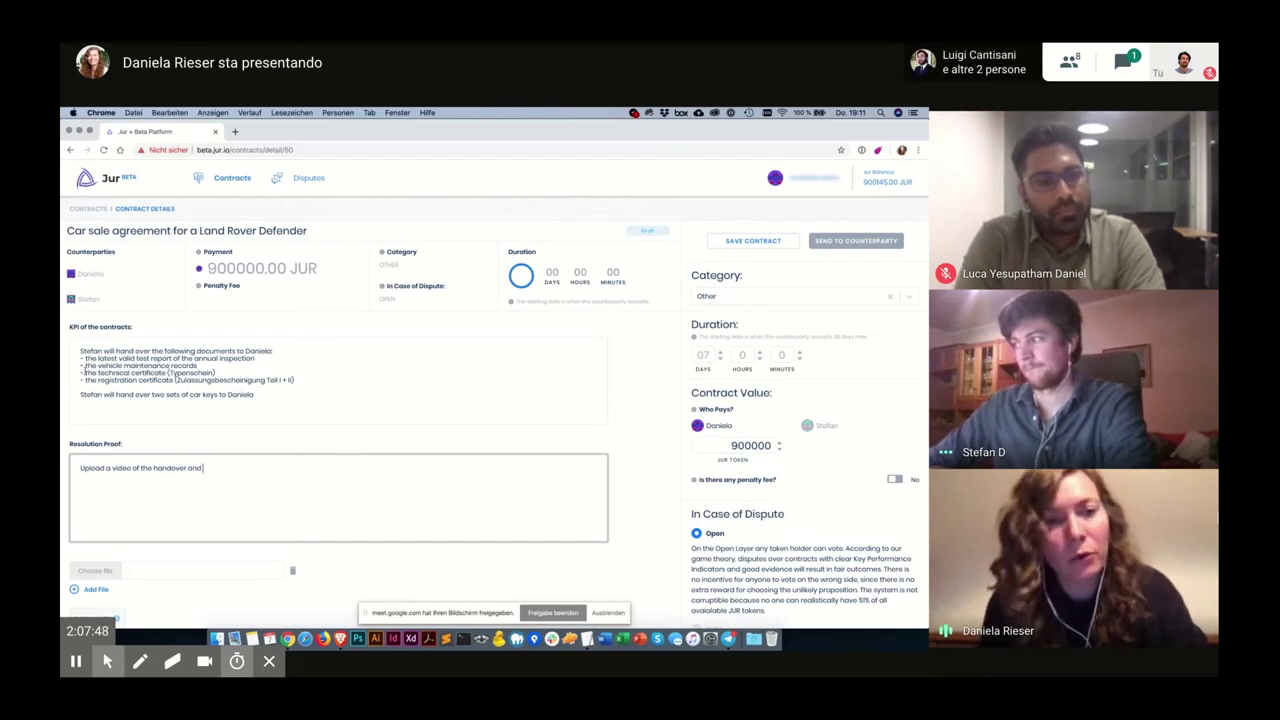
left_click_drag(81, 350, 158, 442)
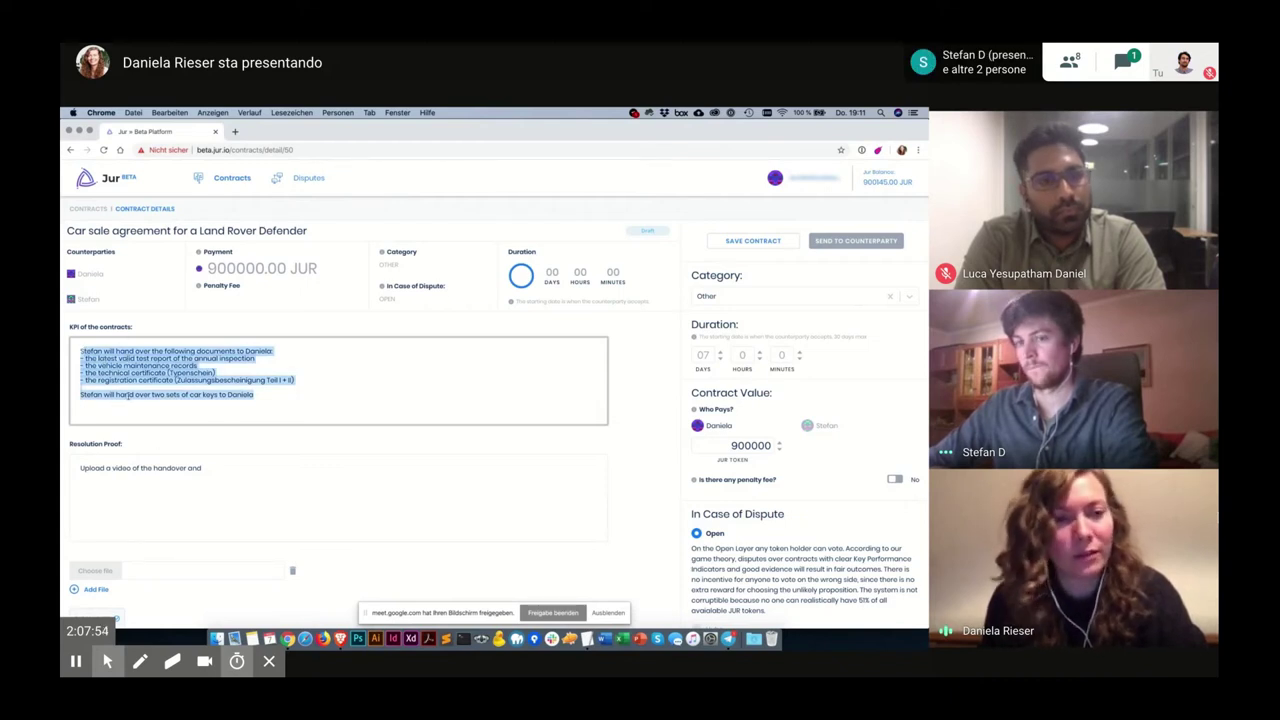
left_click(97, 358)
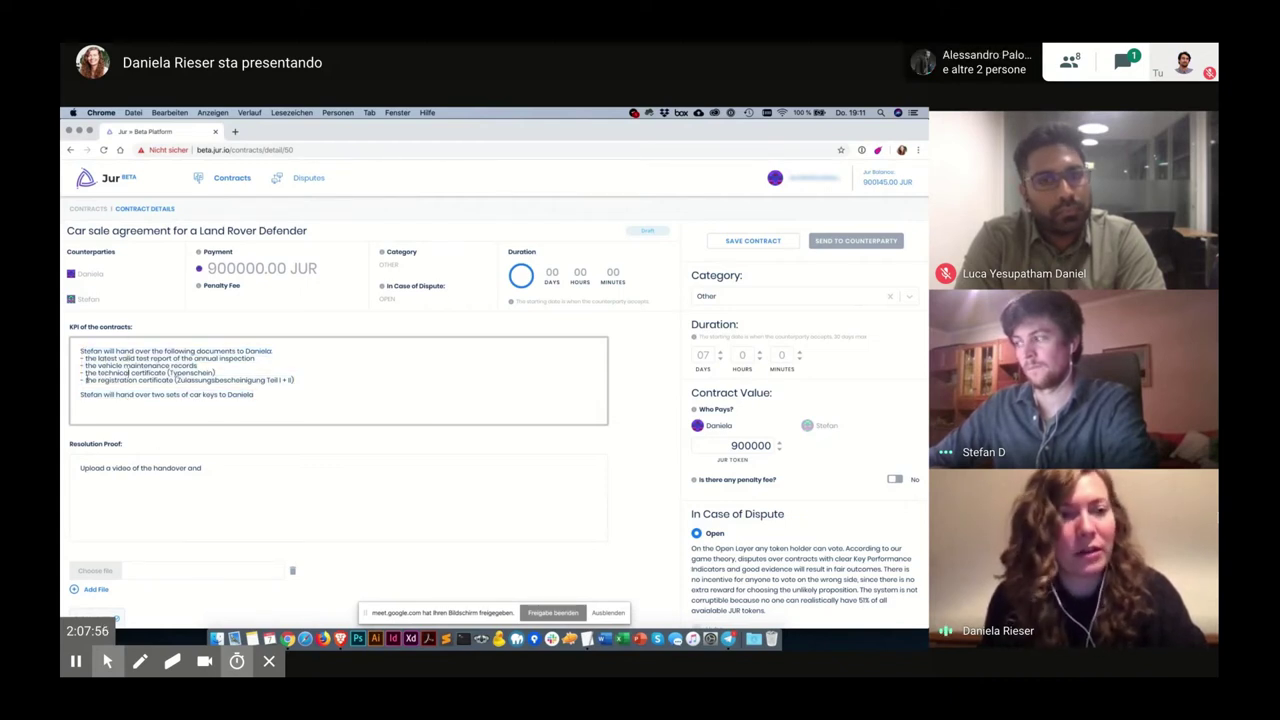
left_click_drag(91, 356, 256, 396)
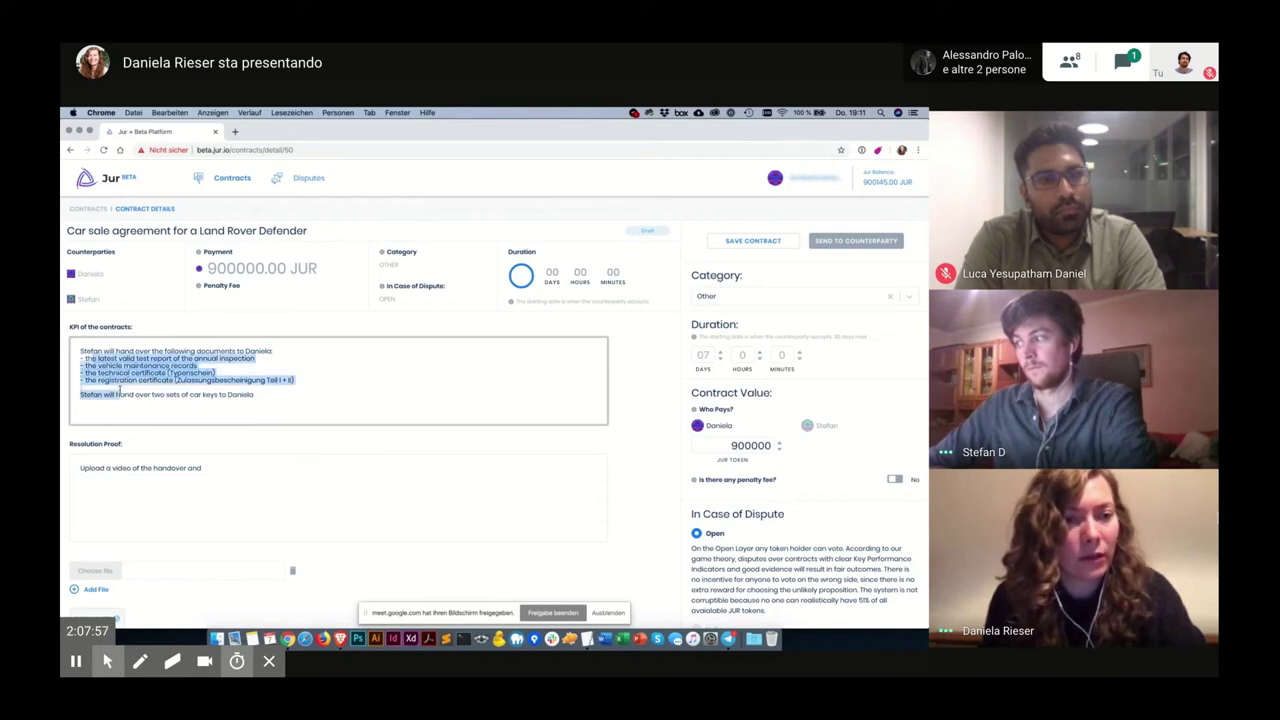
Step: Continue the Resolution Proof sentence with "the new license plates to the following link:" and start a new line below it
left_click(237, 472)
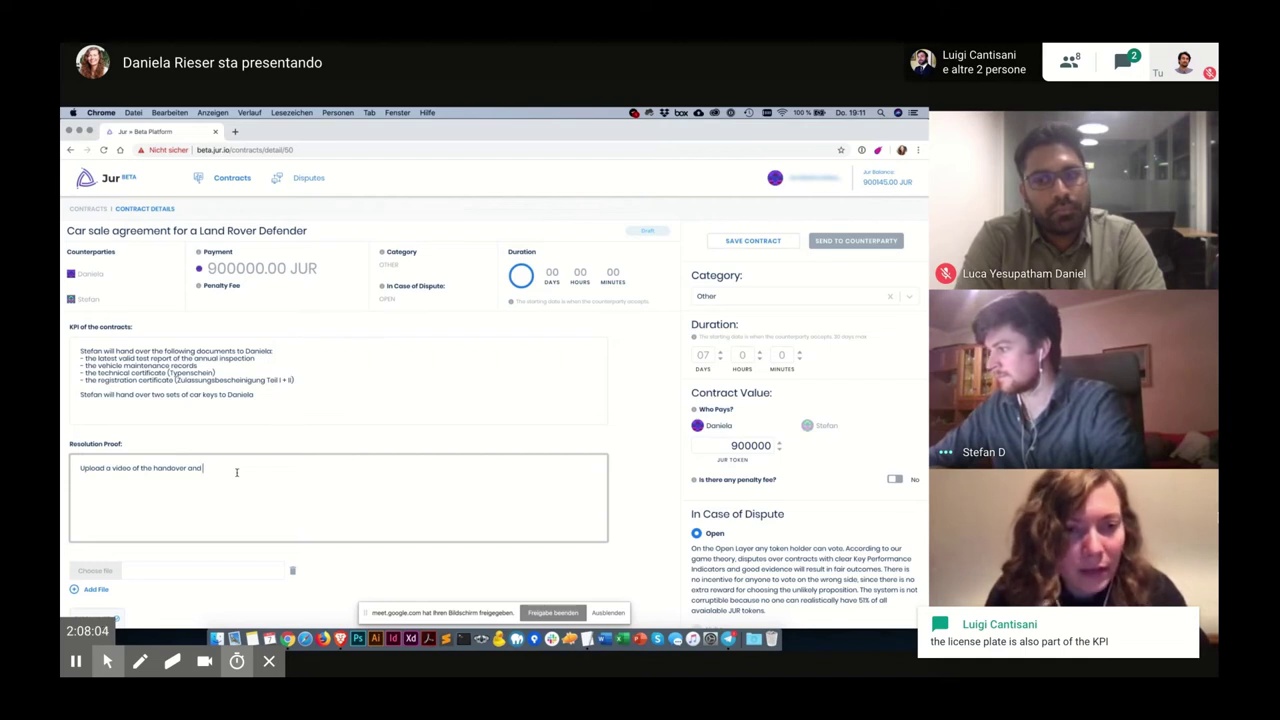
type("the new license plates")
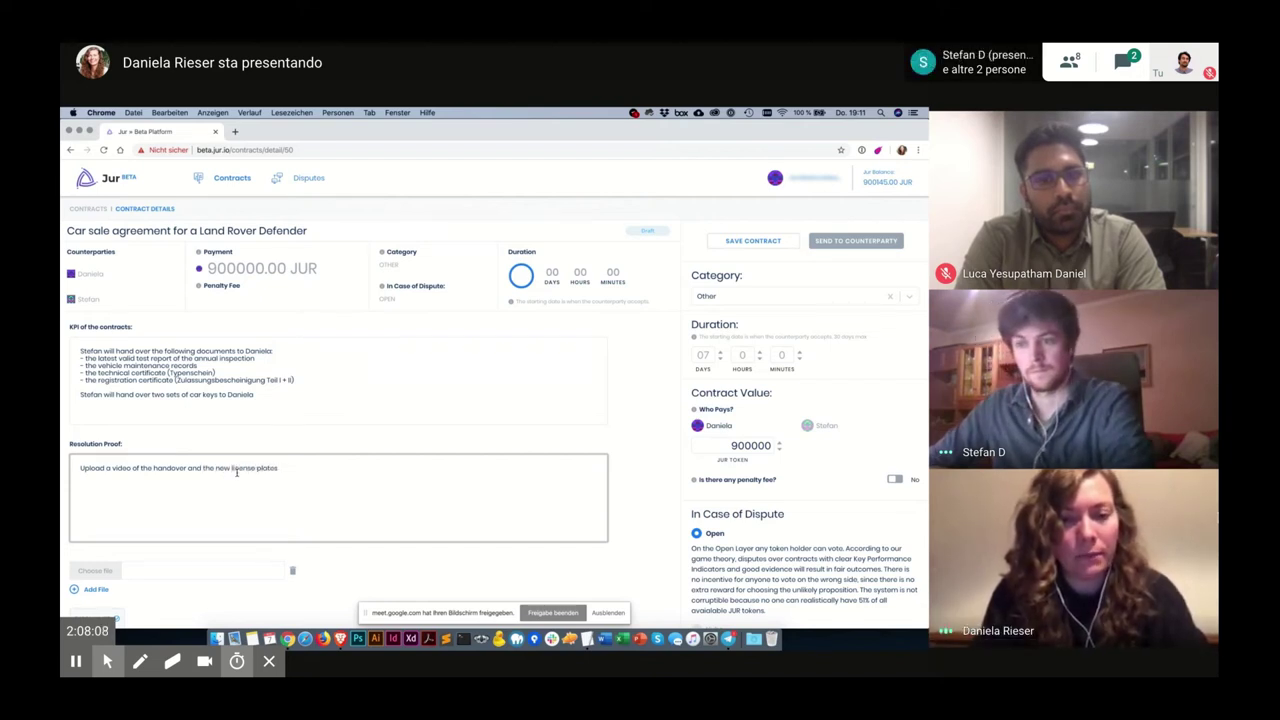
type(" to the followin")
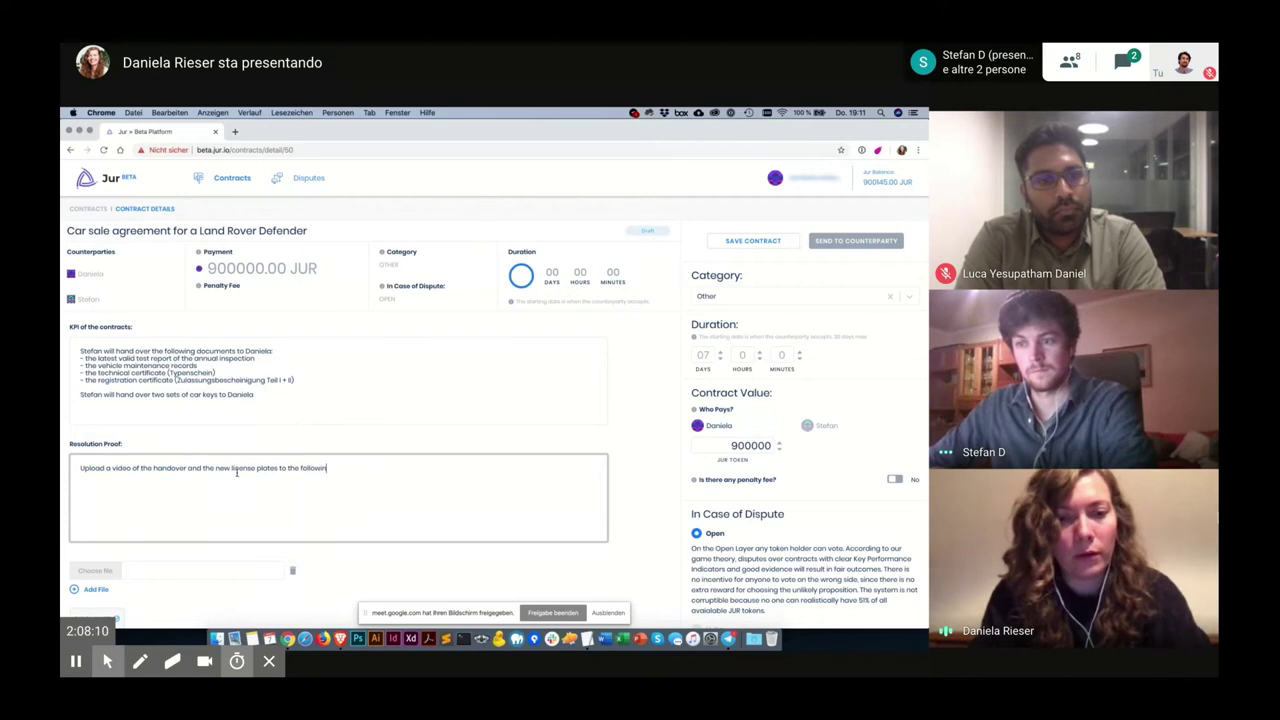
type("g link:")
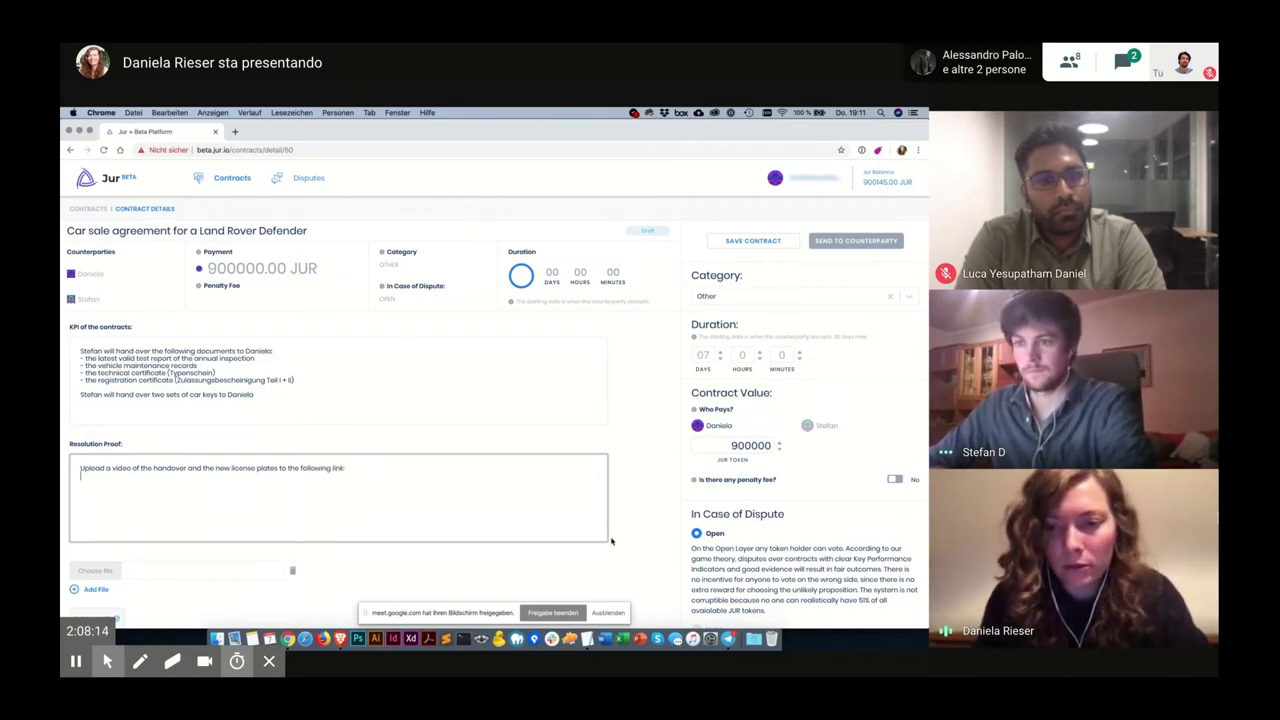
Step: Copy the link on the last line of the JBP_car_purchase note in TextEdit and paste it below the Resolution Proof sentence in Chrome
left_click(587, 638)
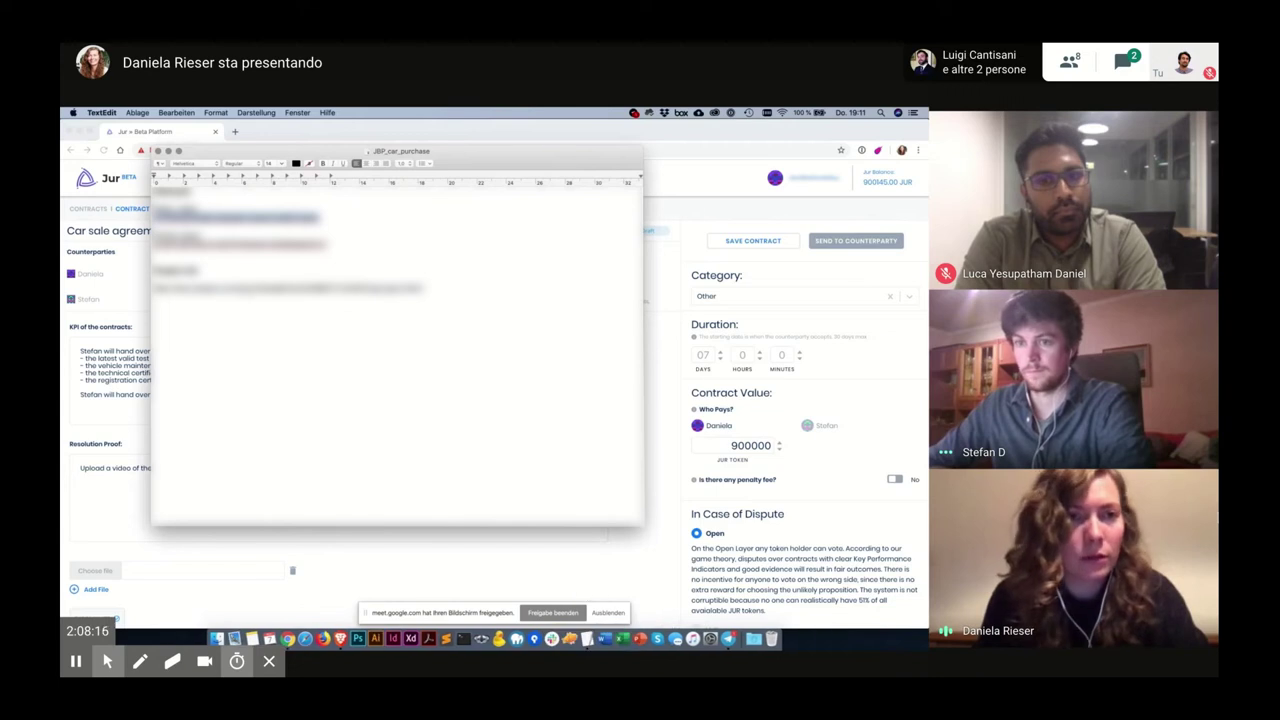
double_click(275, 288)
triple_click(275, 288)
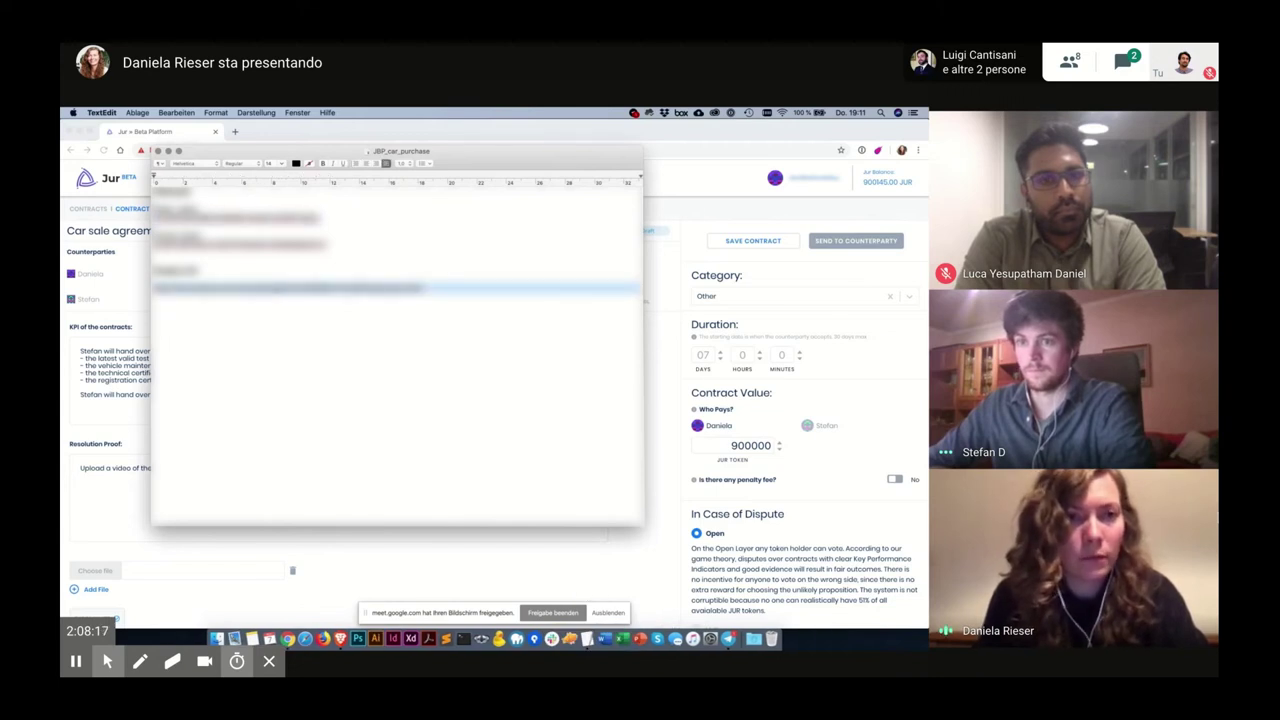
left_click(191, 492)
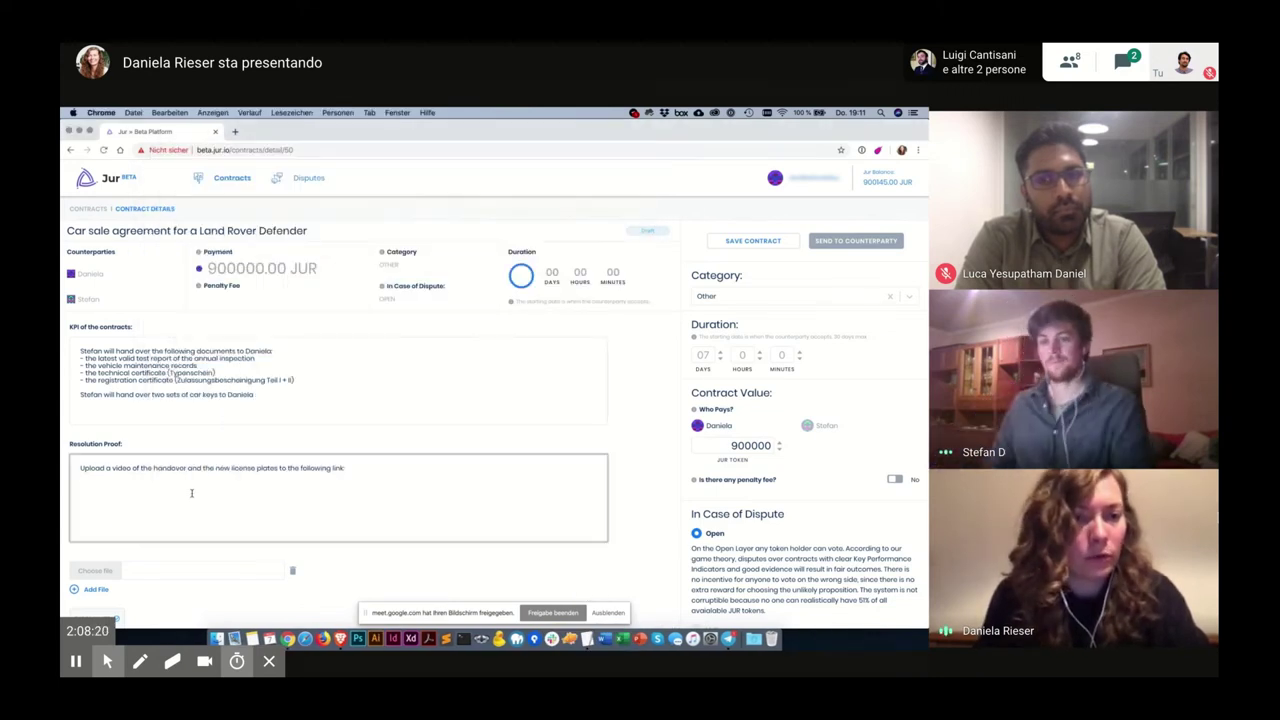
key("super+v")
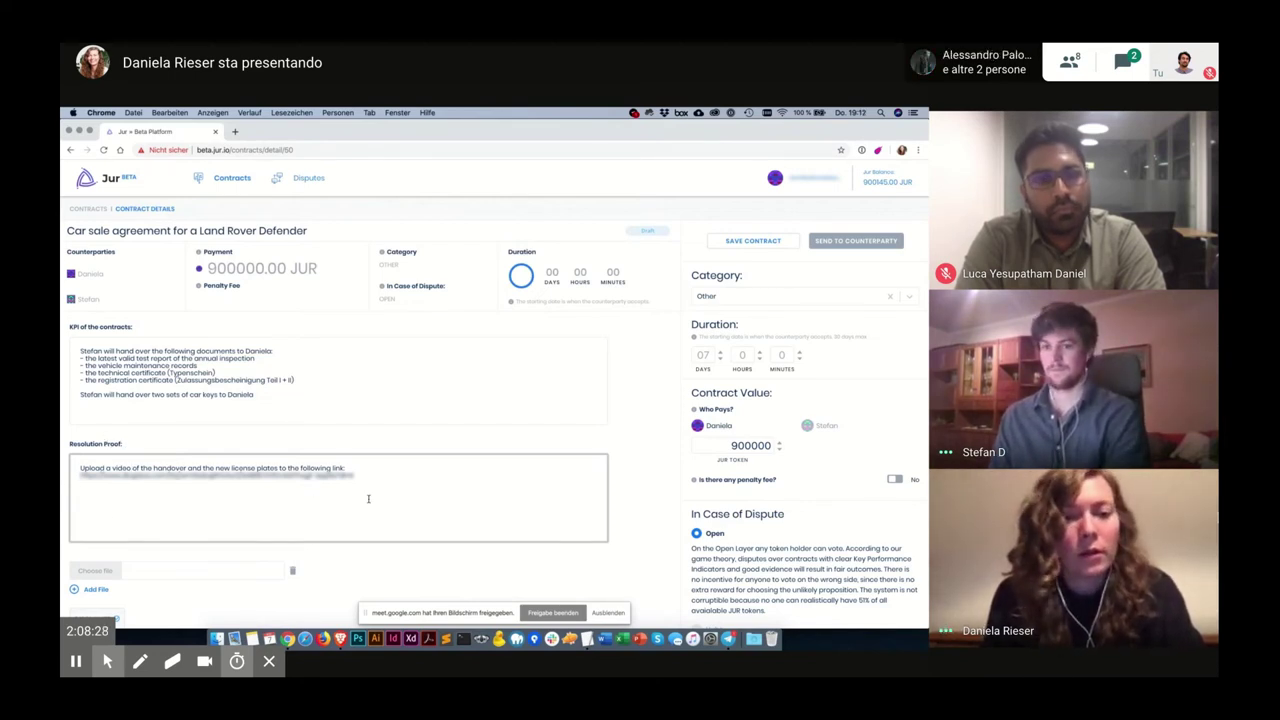
Step: Attach the file SaleAgreement_Defender_SIG.pdf from the desktop folder (Schreibtisch) to the contract
scroll(368, 498, "down", 1)
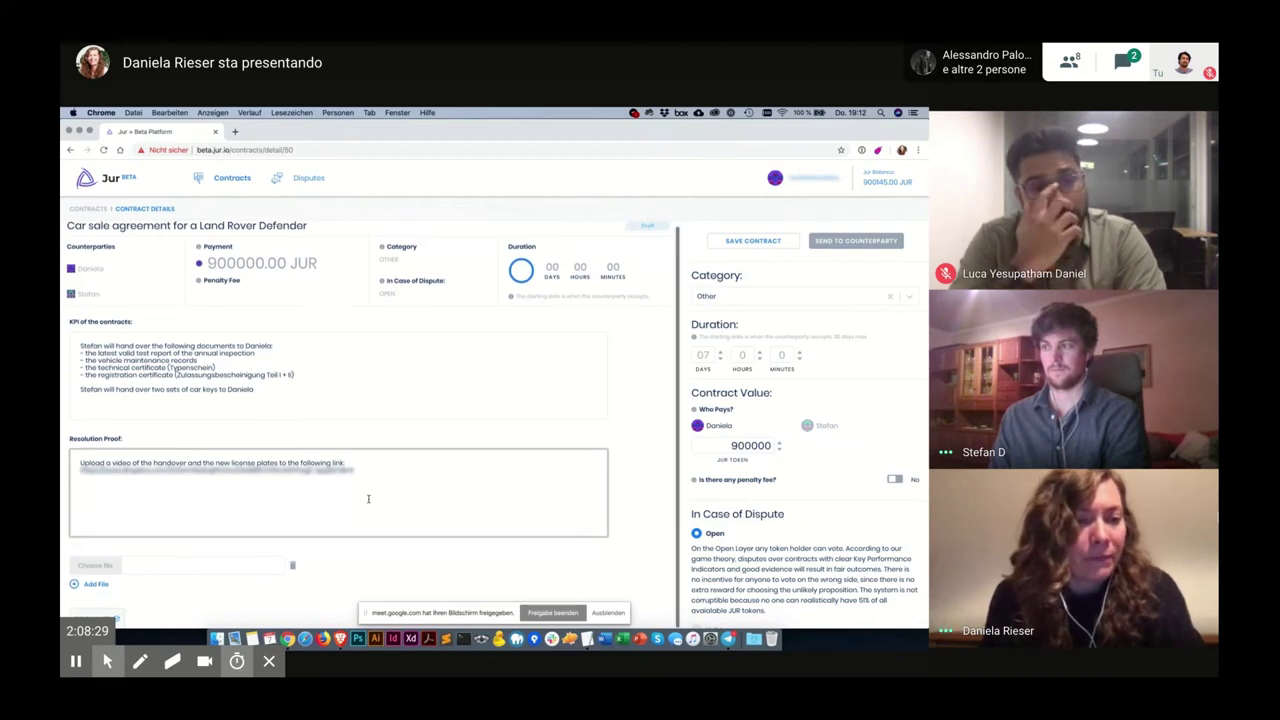
left_click(90, 567)
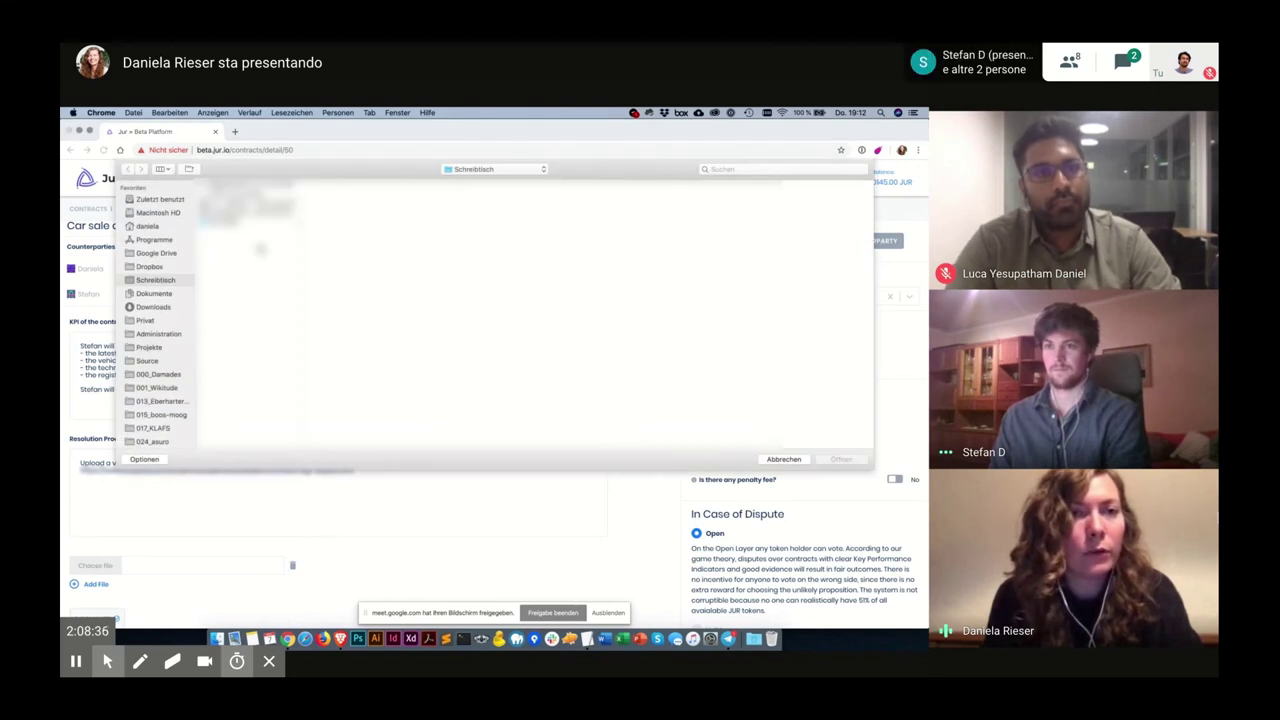
left_click(248, 212)
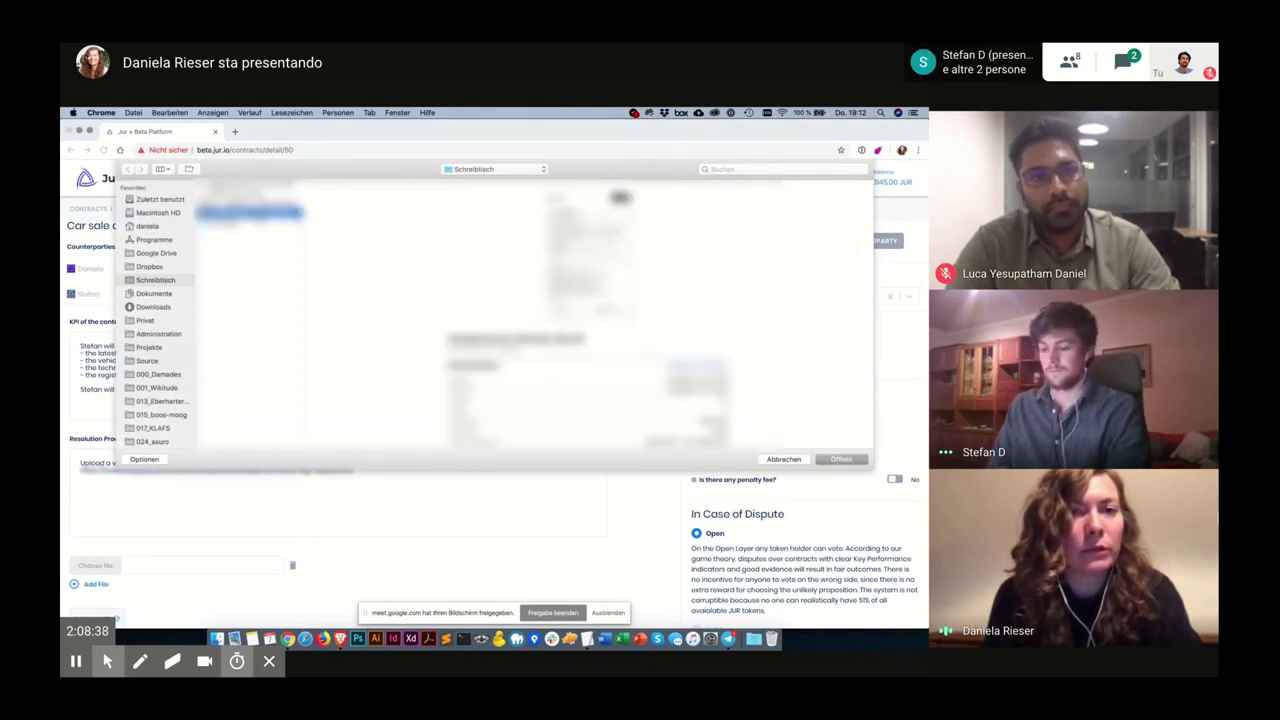
left_click(840, 459)
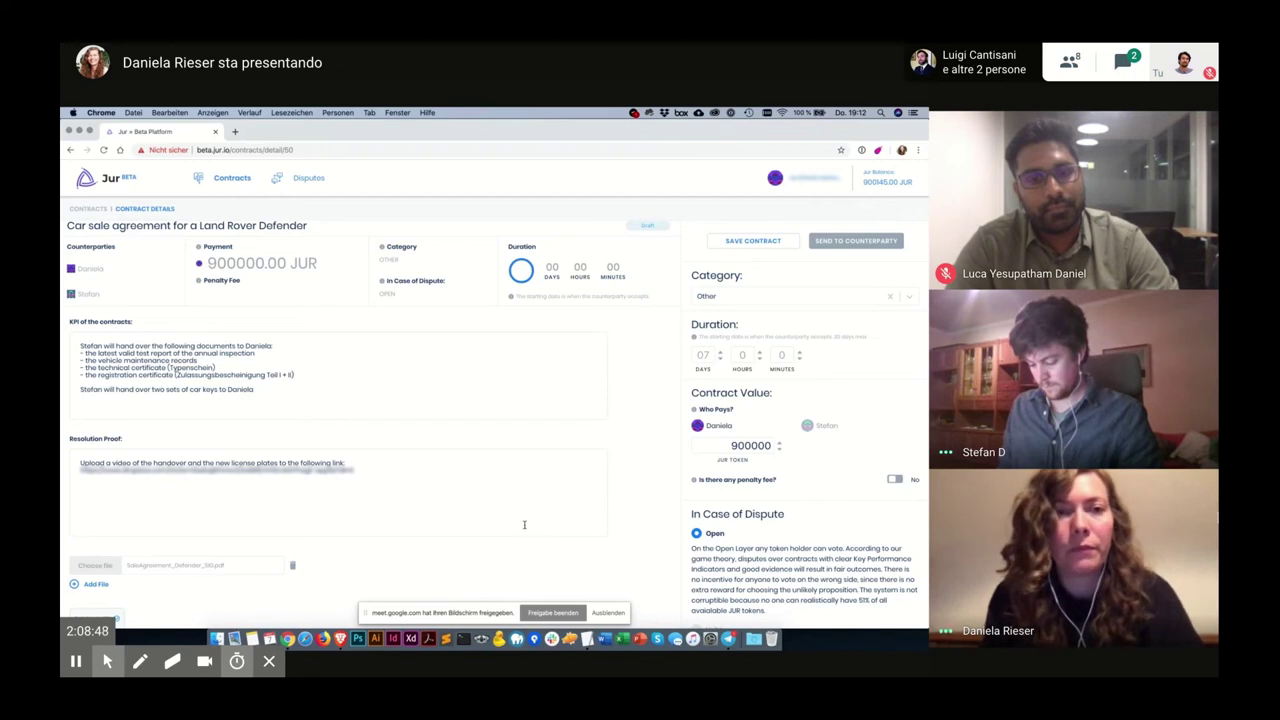
scroll(524, 524, "up", 1)
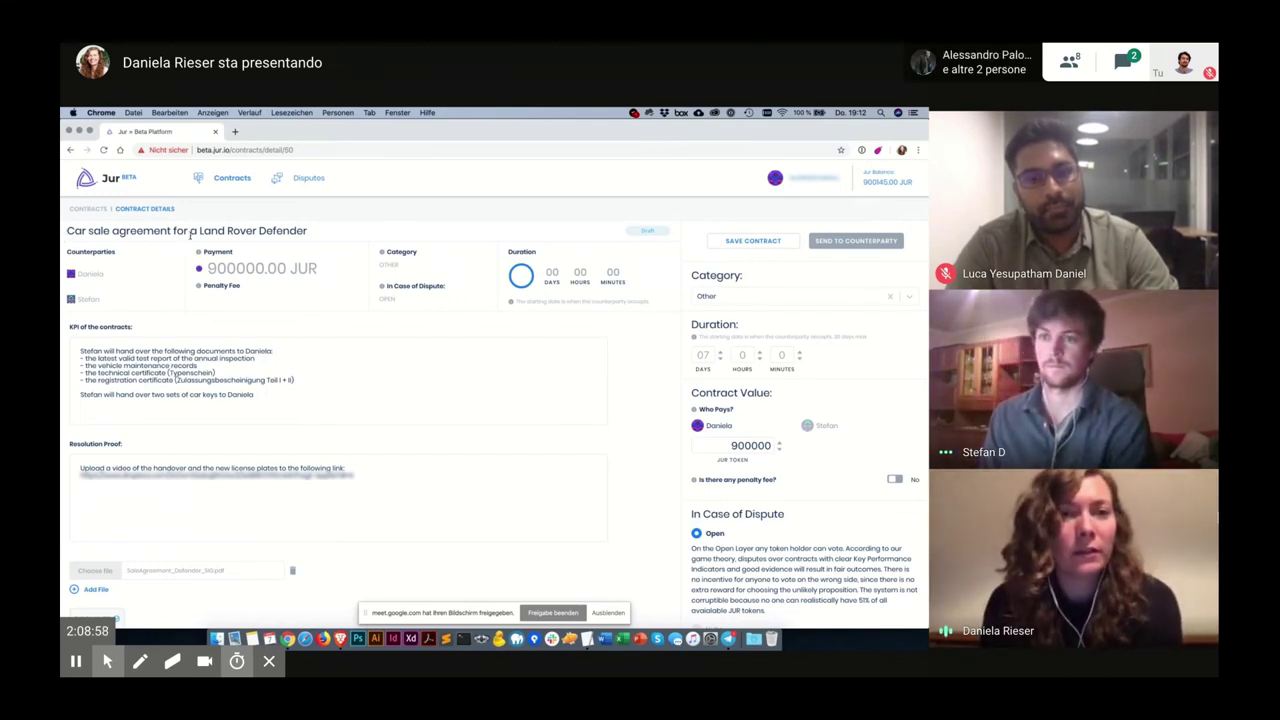
left_click_drag(208, 268, 305, 268)
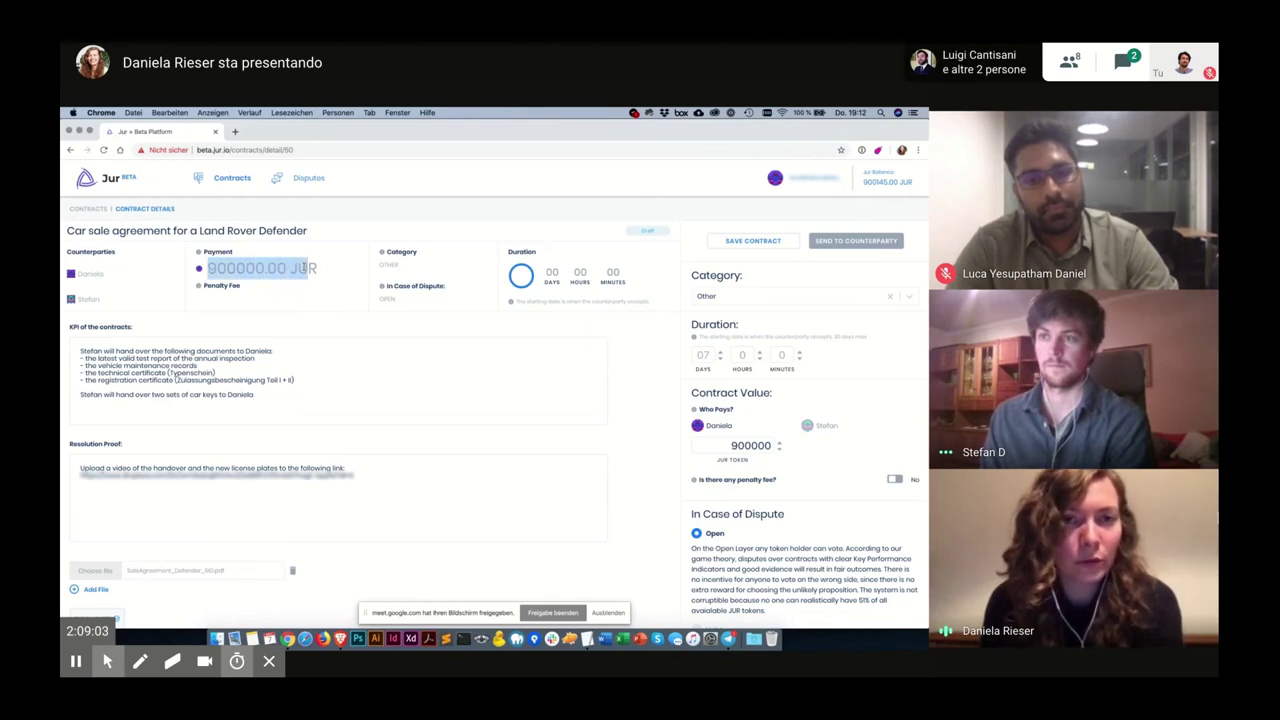
left_click(304, 268)
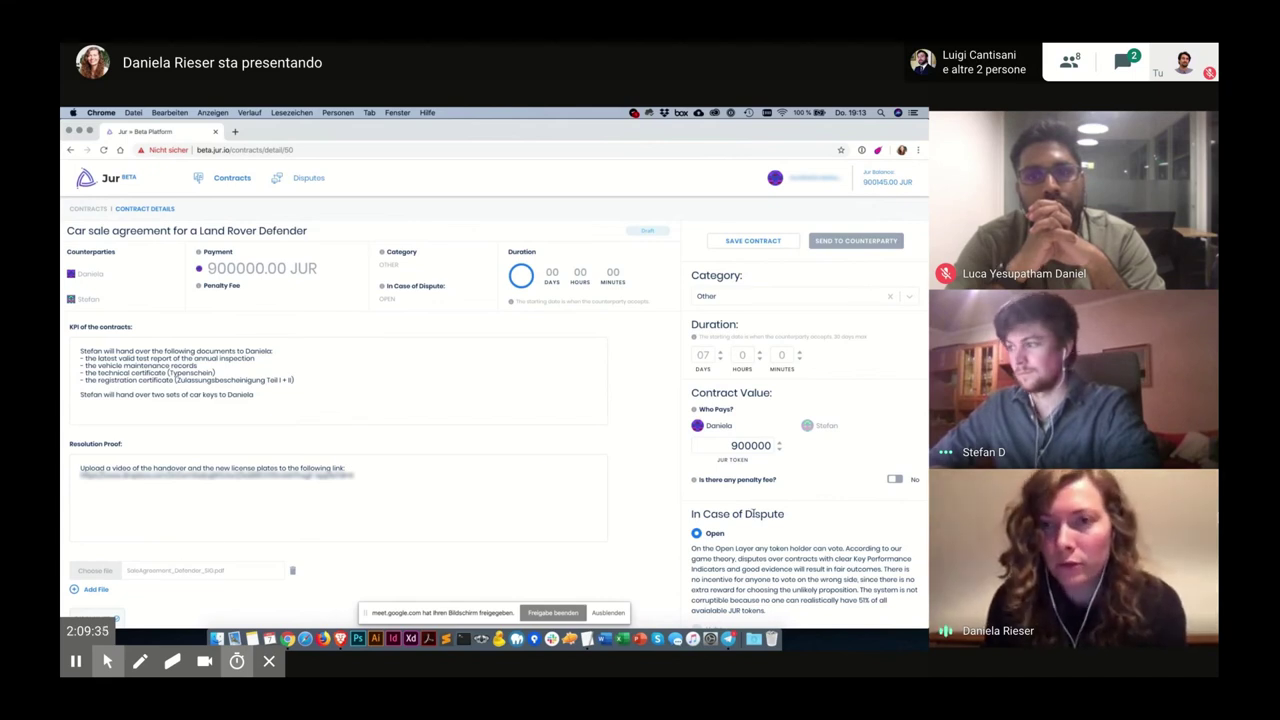
Step: Save the contract draft with its KPIs, resolution proof and attached file
left_click(760, 240)
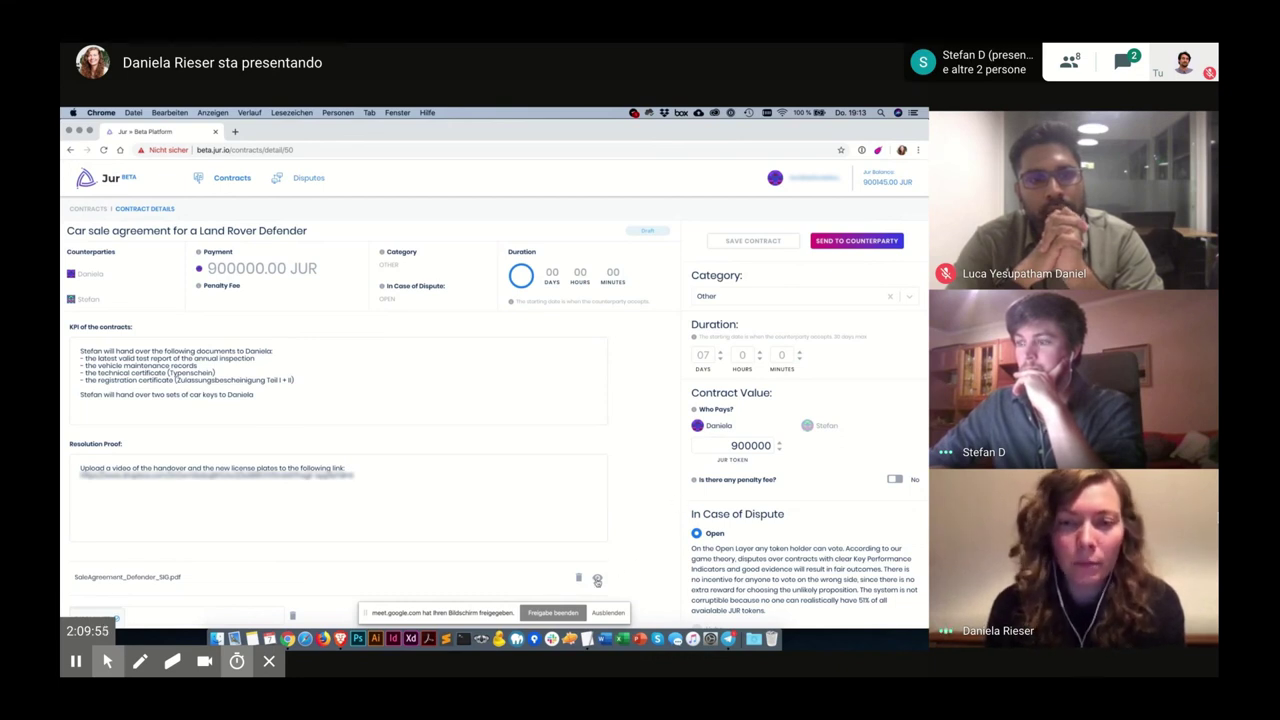
Step: Preview the attached SaleAgreement_Defender_SIG.pdf, look through the sale contract's details and close the preview
left_click(597, 581)
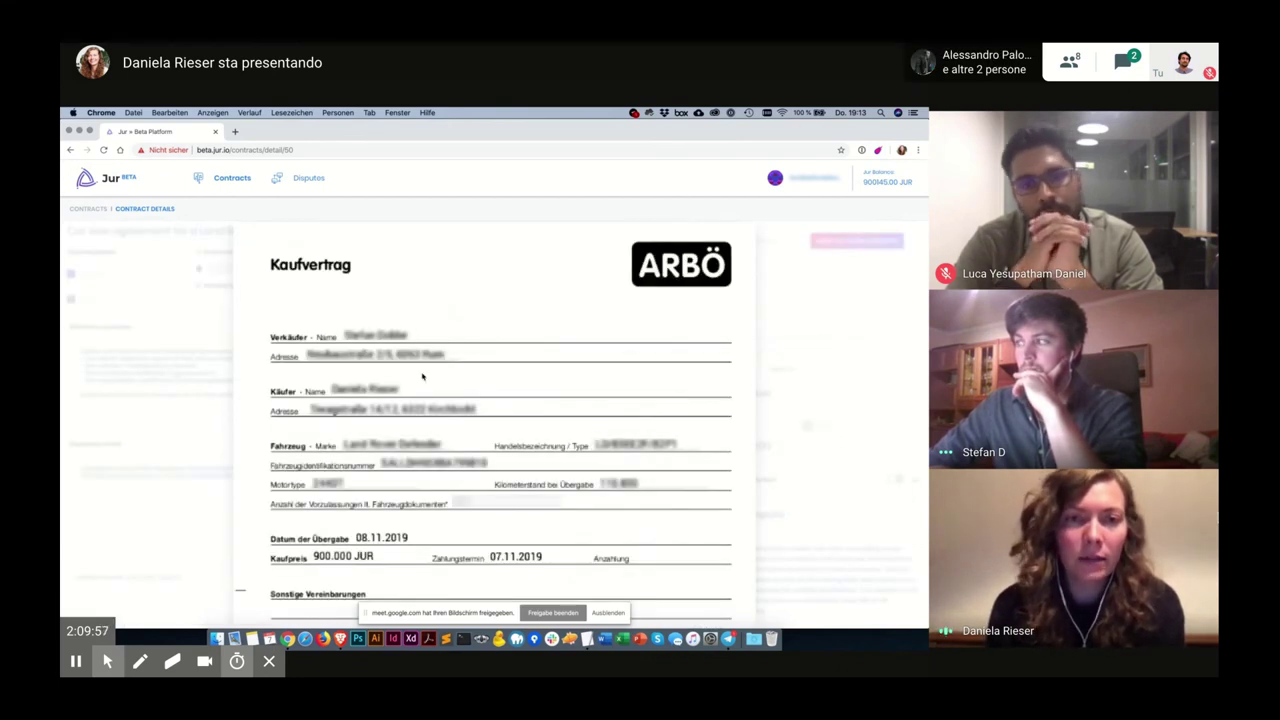
scroll(440, 423, "down", 10)
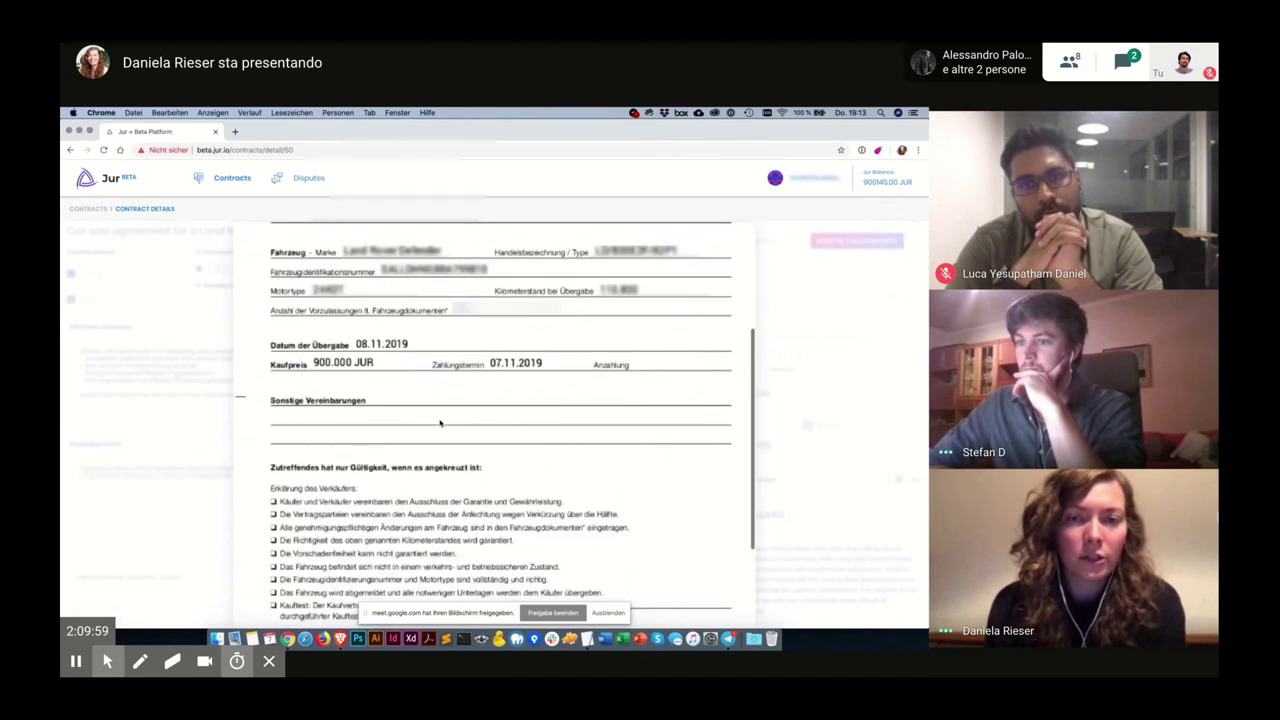
scroll(440, 423, "up", 10)
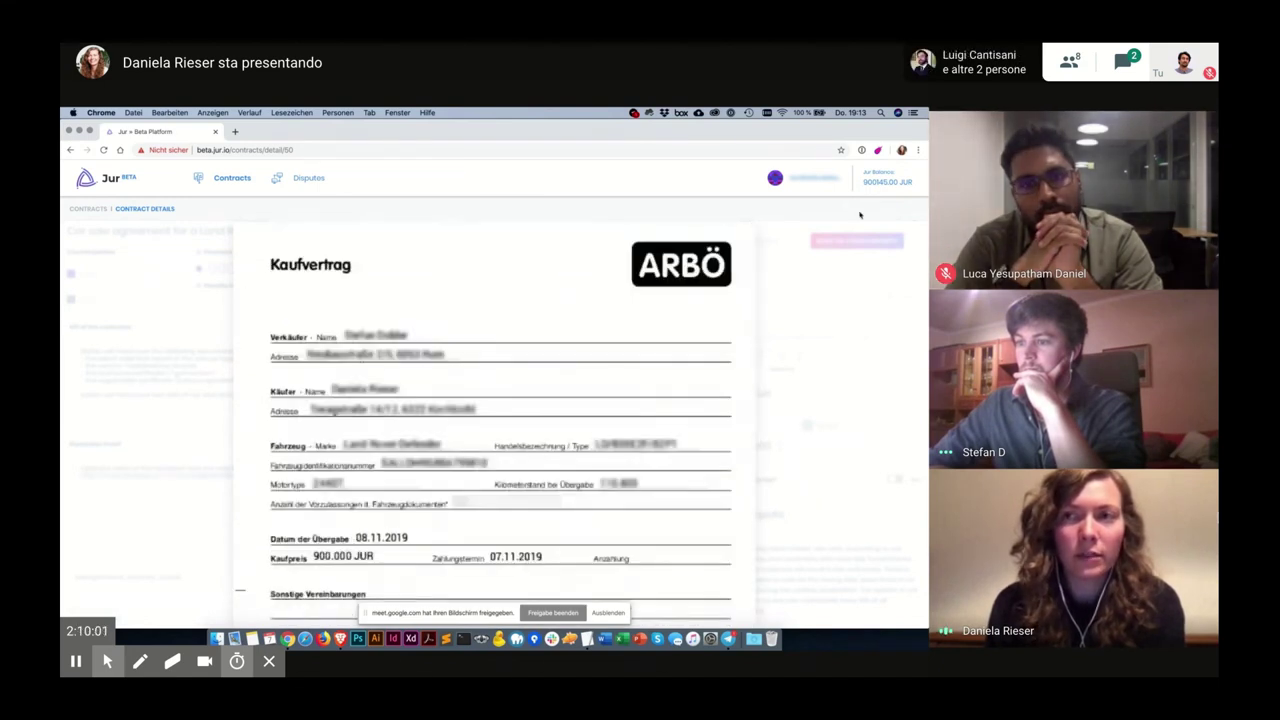
left_click(912, 224)
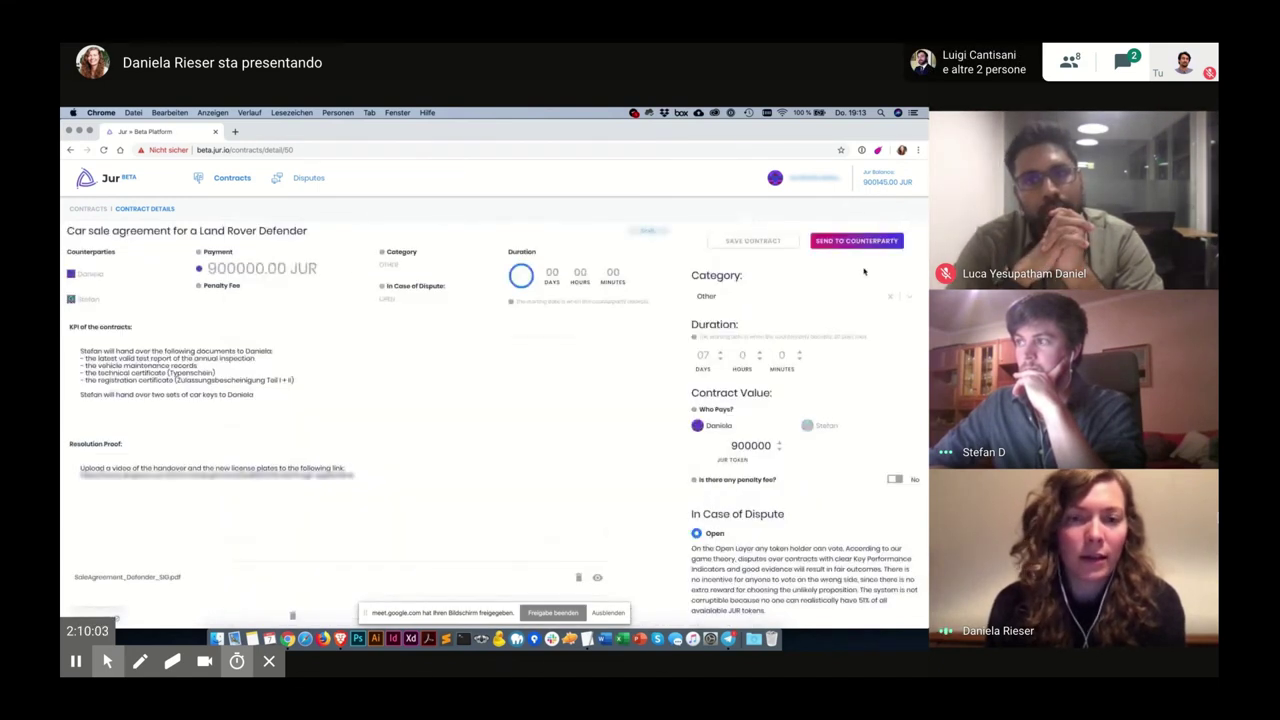